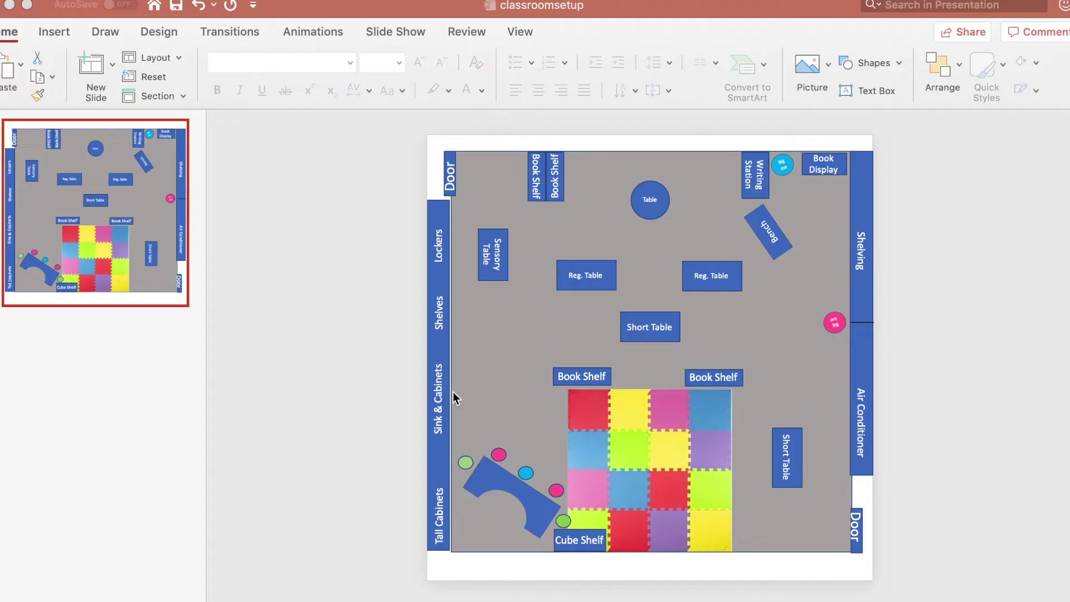
- Look over the finished classroom floor plan, examining the furniture, wall fixtures, doors and foam mat
click(438, 390)
scroll(650, 358, up, 5)
scroll(650, 357, down, 8)
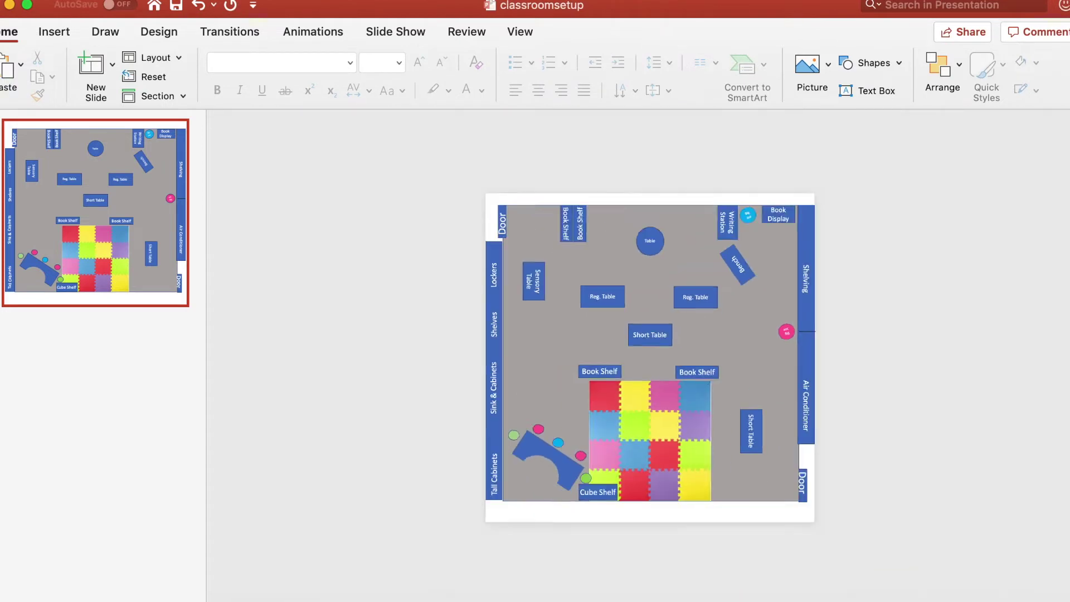
scroll(649, 356, up, 4)
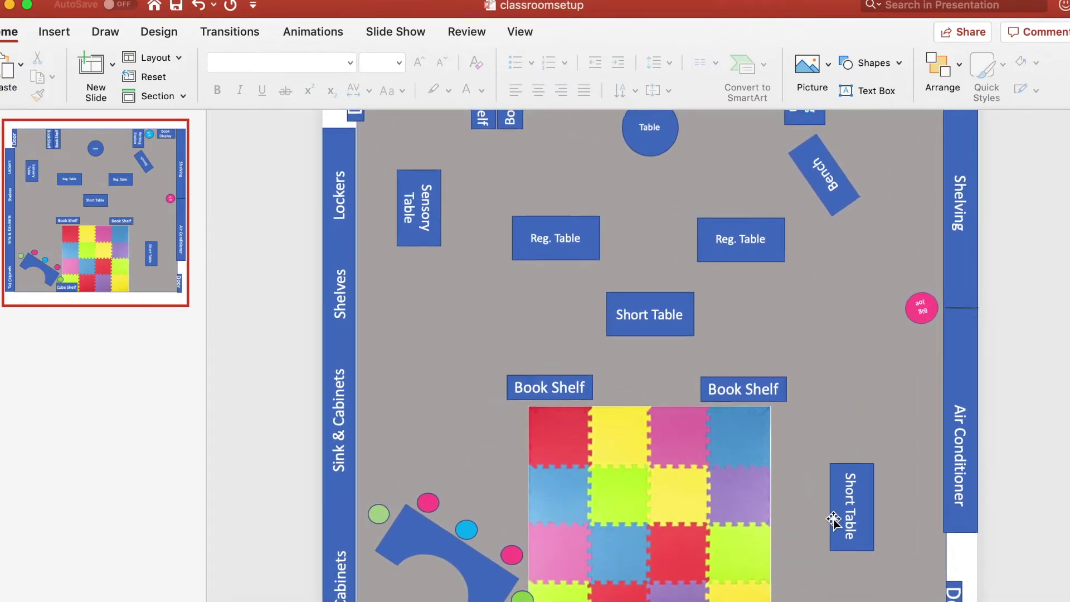
scroll(834, 519, up, 3)
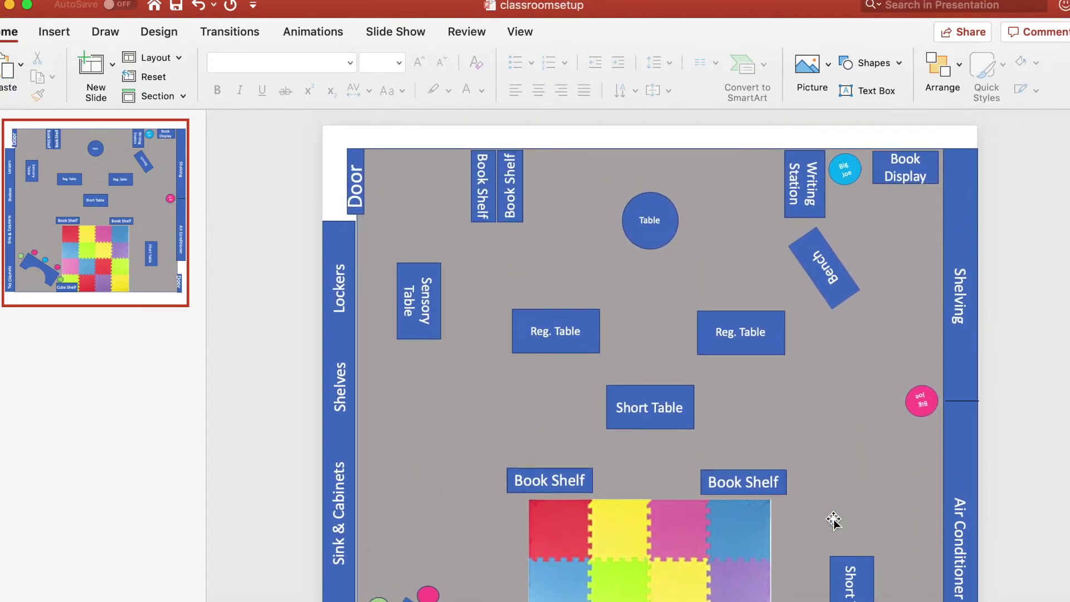
scroll(834, 519, down, 2)
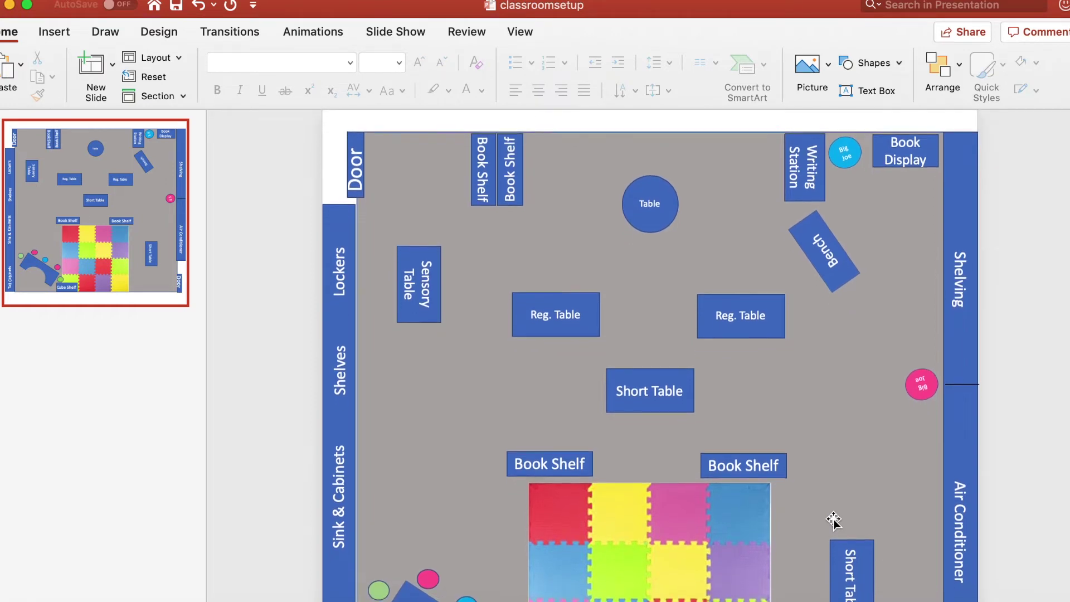
scroll(834, 519, down, 3)
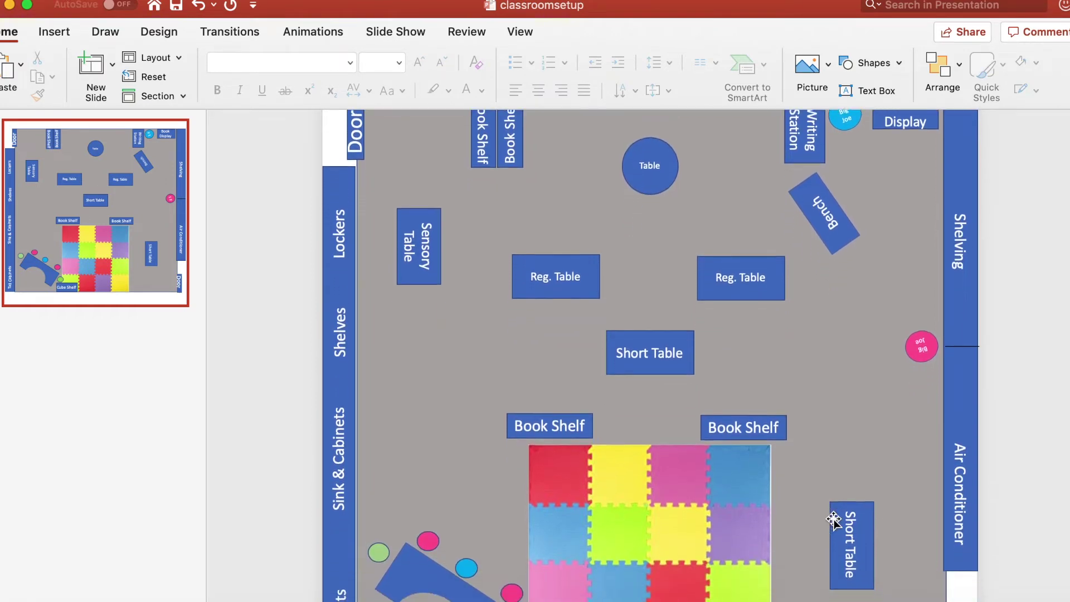
scroll(834, 520, down, 3)
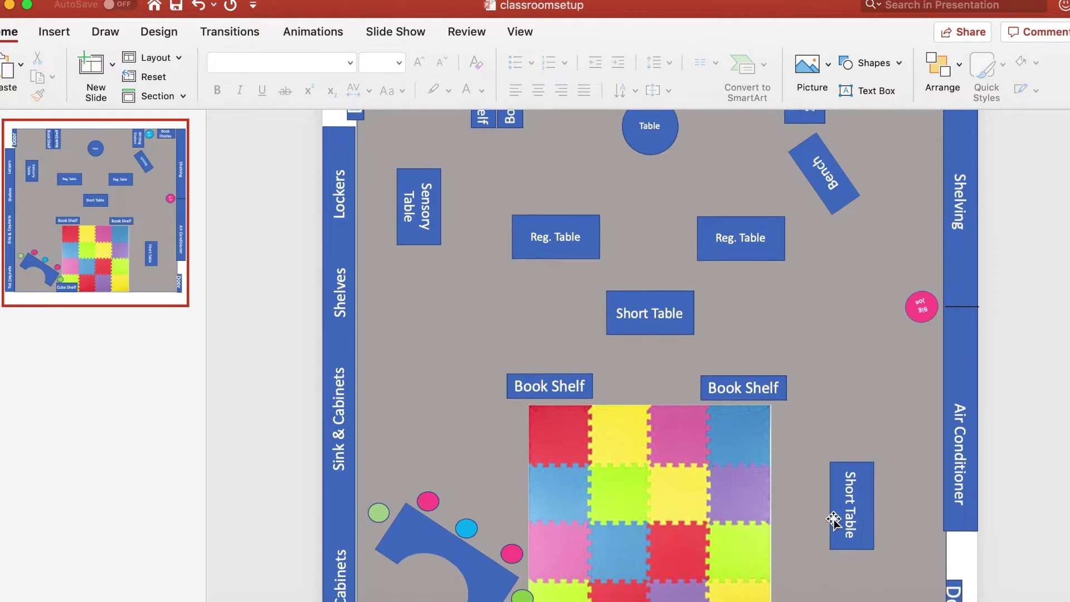
scroll(834, 520, down, 4)
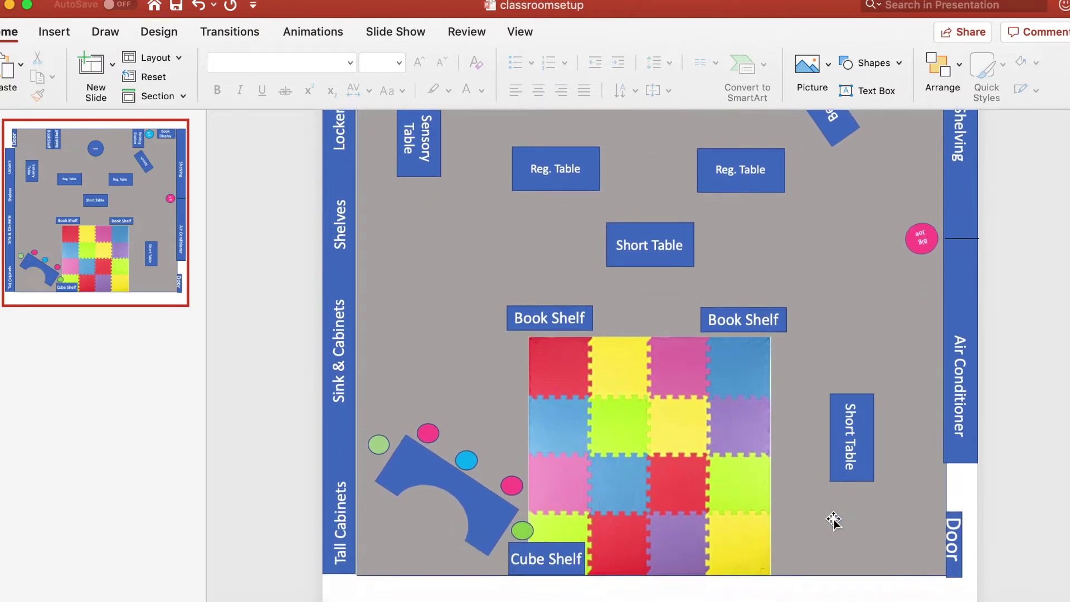
scroll(833, 520, down, 2)
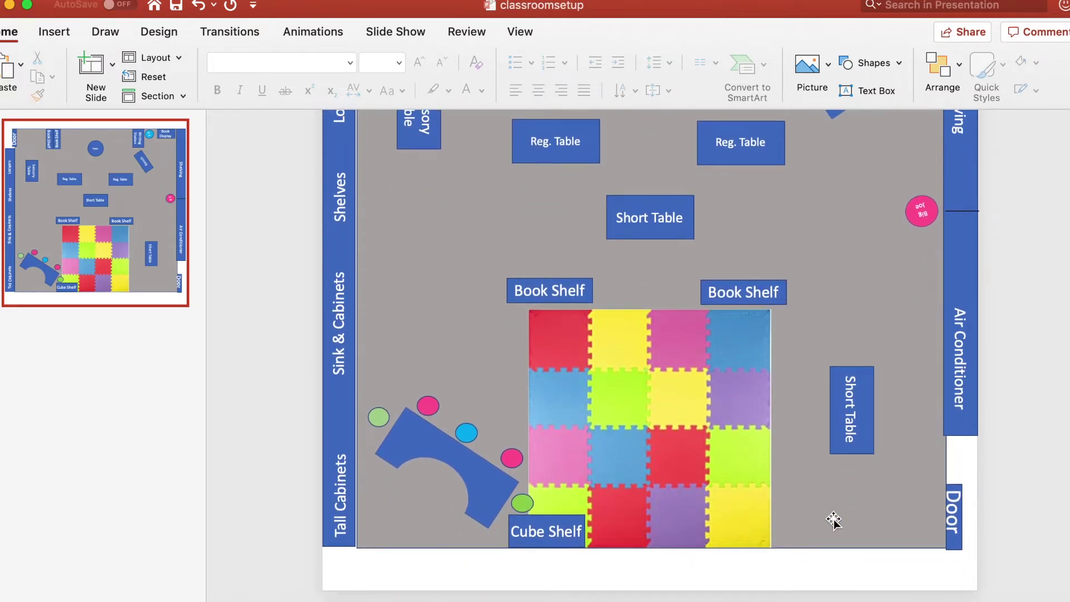
scroll(834, 519, up, 8)
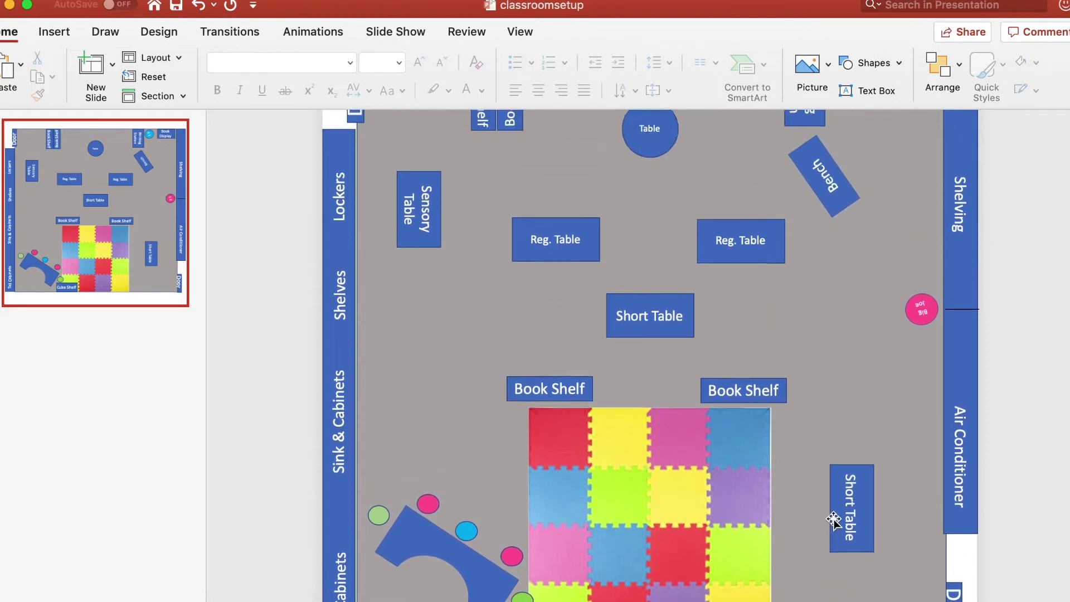
scroll(834, 519, up, 4)
scroll(833, 520, down, 11)
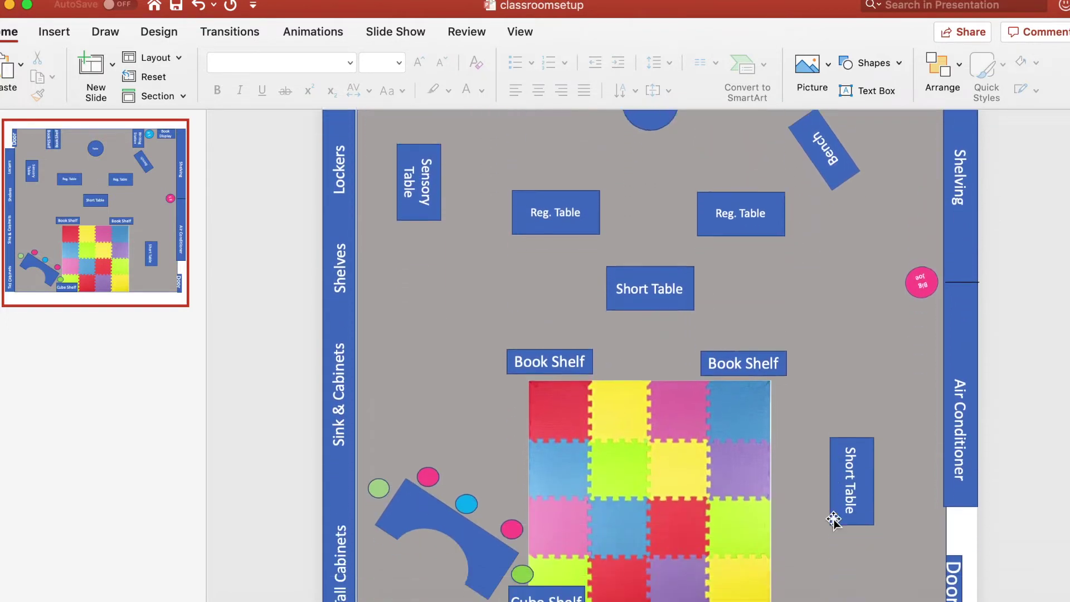
- Add a new blank slide after the classroom floor plan
click(112, 64)
click(195, 229)
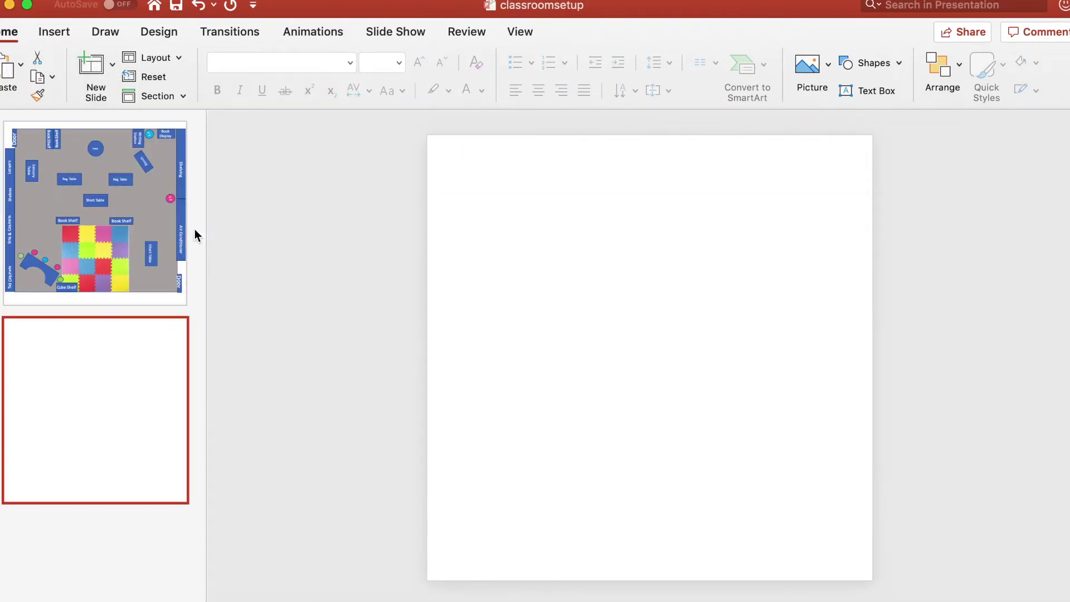
- Set the slide size to 27 in wide and 27 in high
click(114, 0)
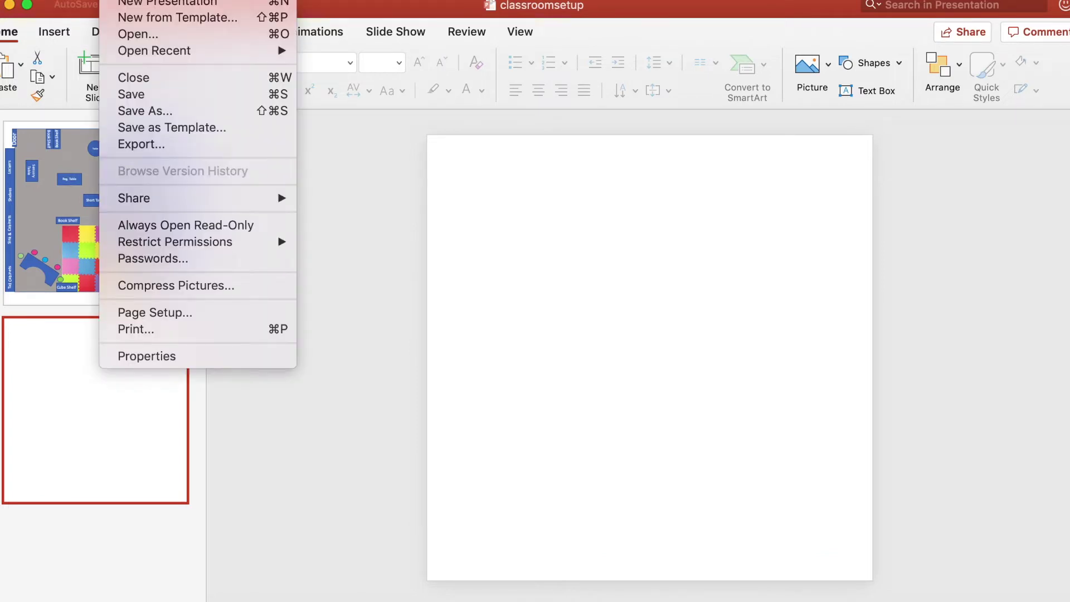
click(152, 311)
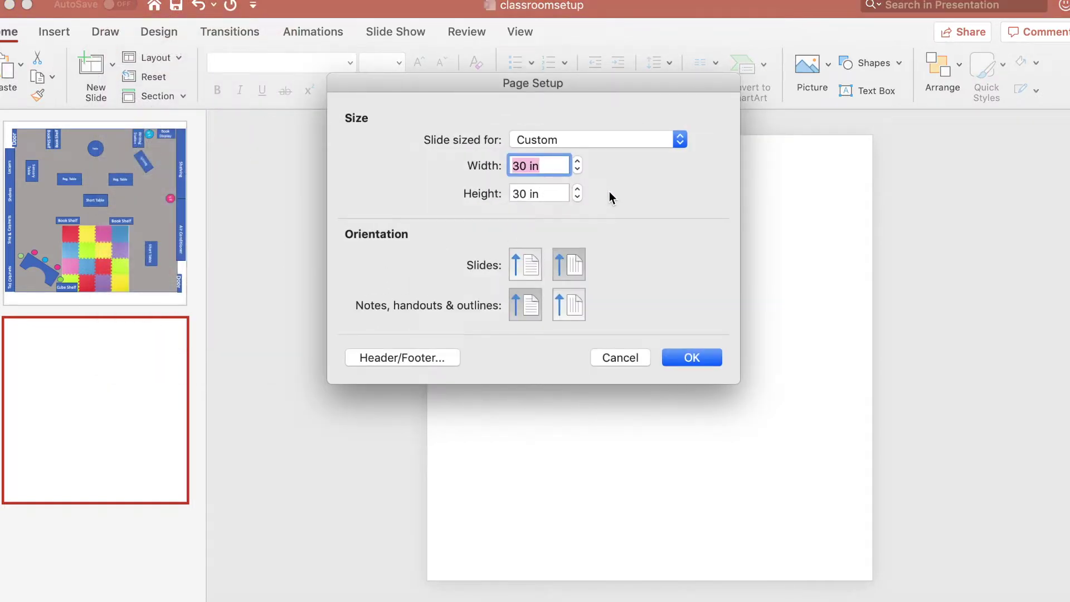
text(27)
key(Tab)
text(27)
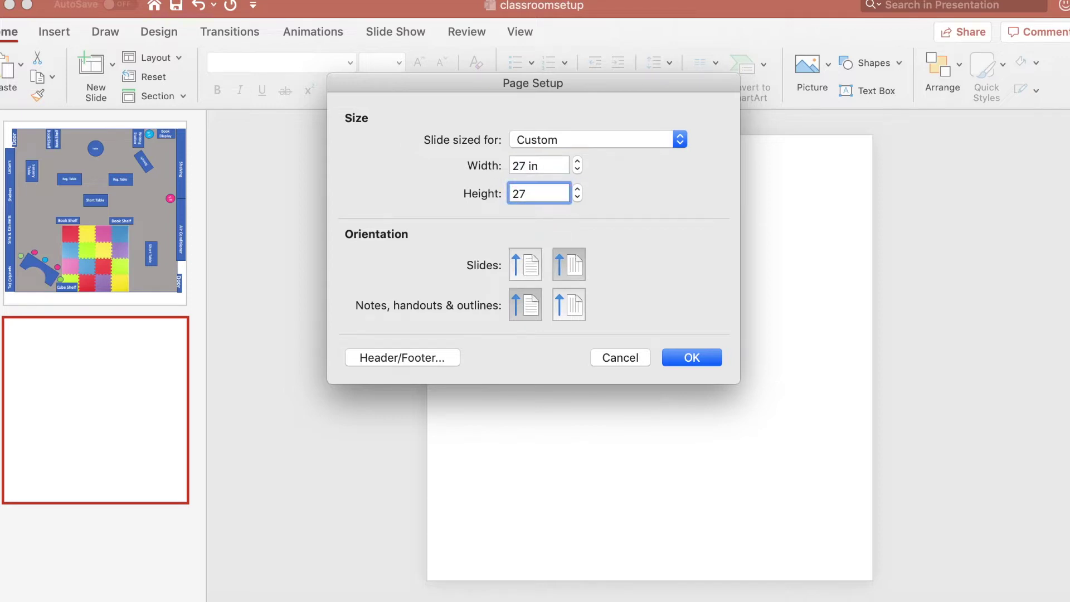
key(Return)
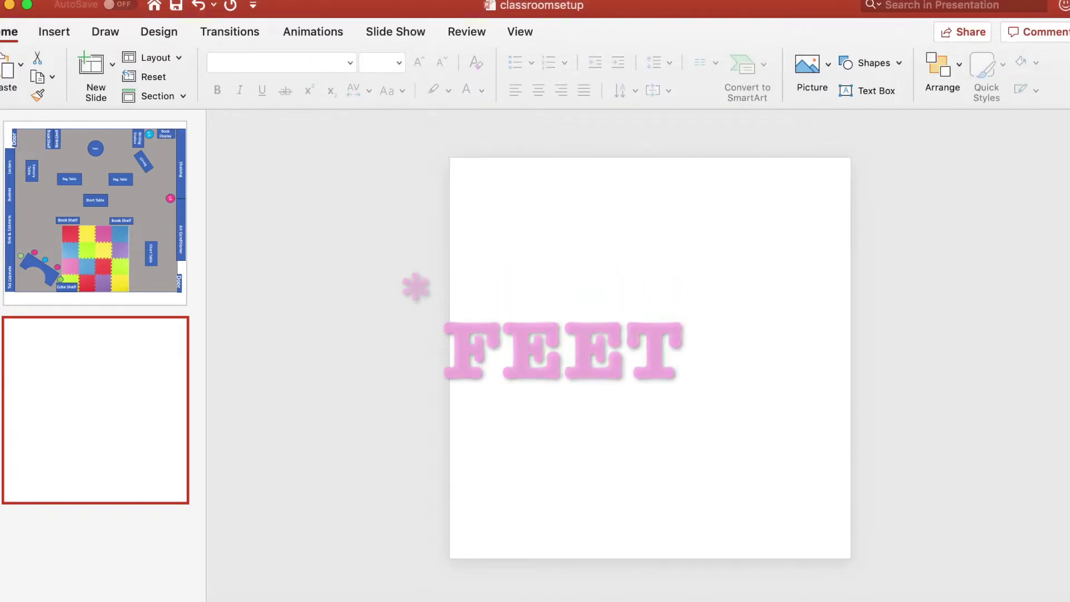
- Set the page setup's slide width and height to 30 in each
click(114, 0)
click(149, 313)
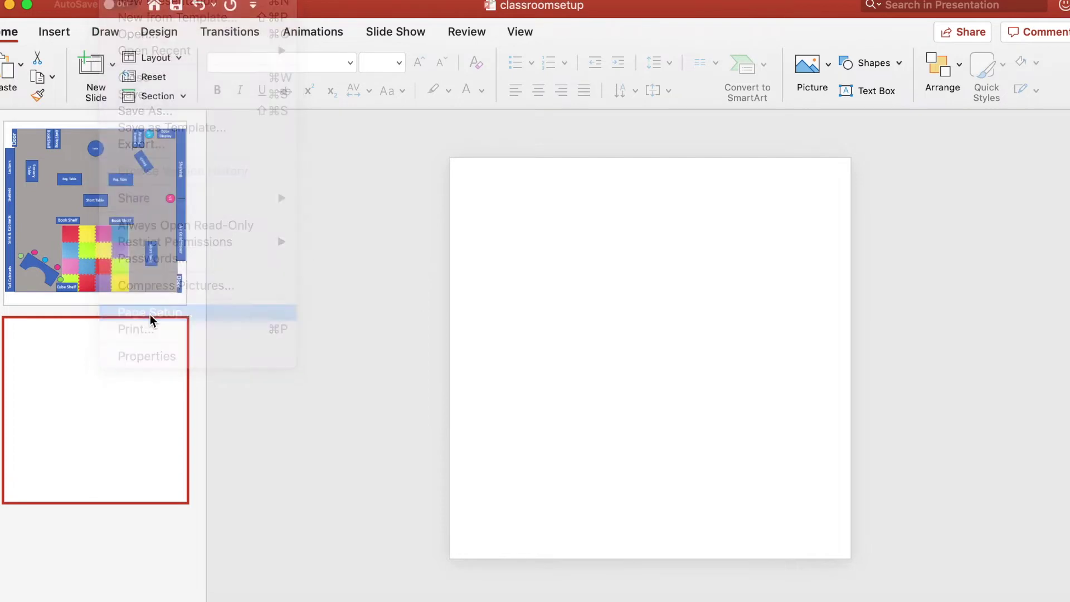
text(30)
key(Tab)
text(40)
key(BackSpace)
key(BackSpace)
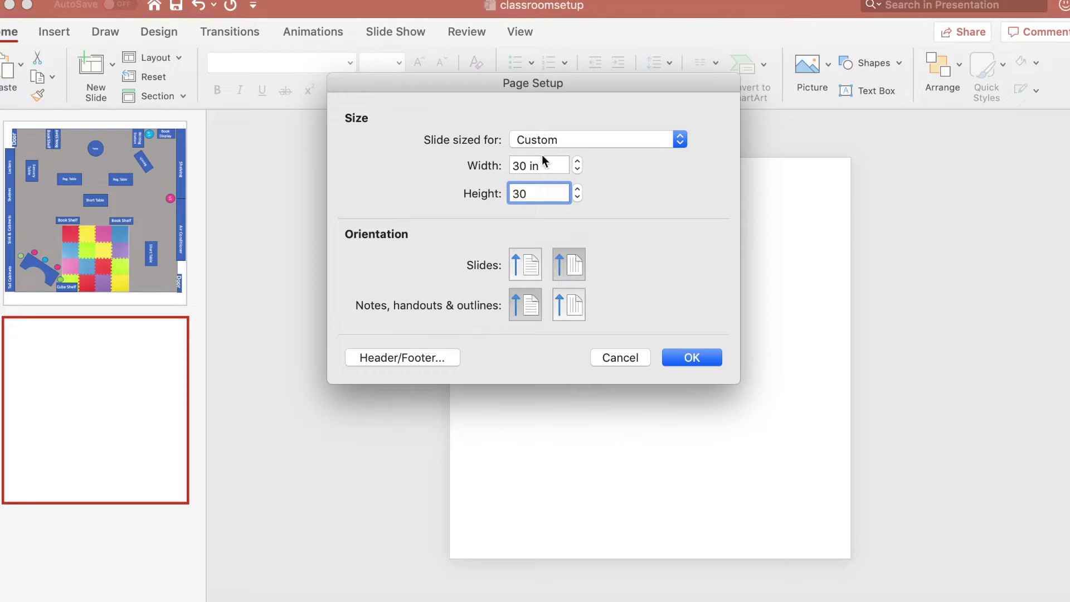
text(30)
key(Return)
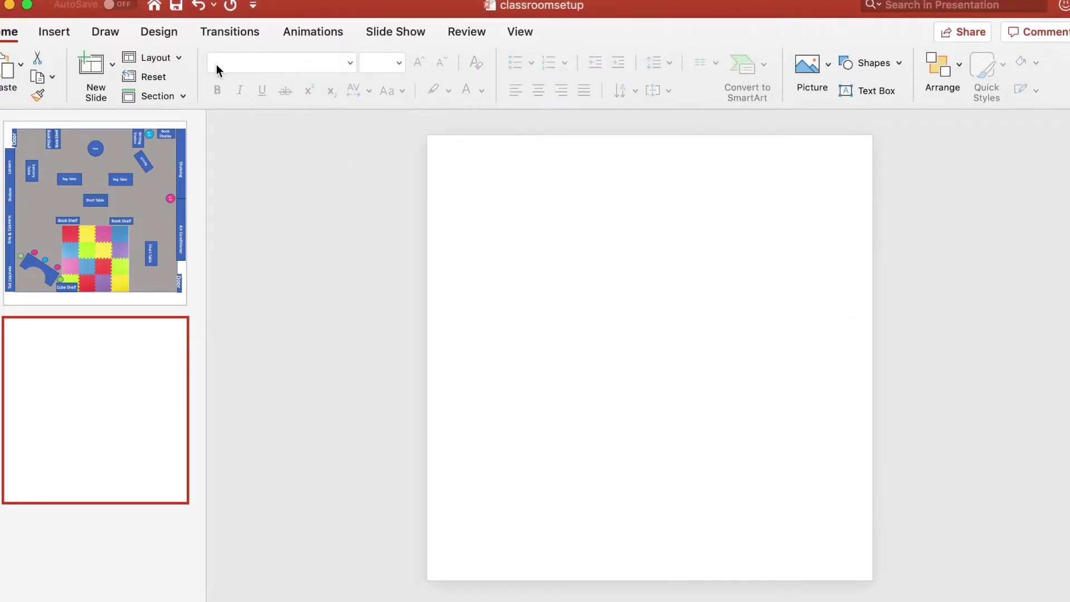
- Draw a rectangle about 25 in wide and 21 in high on the blank slide
click(59, 37)
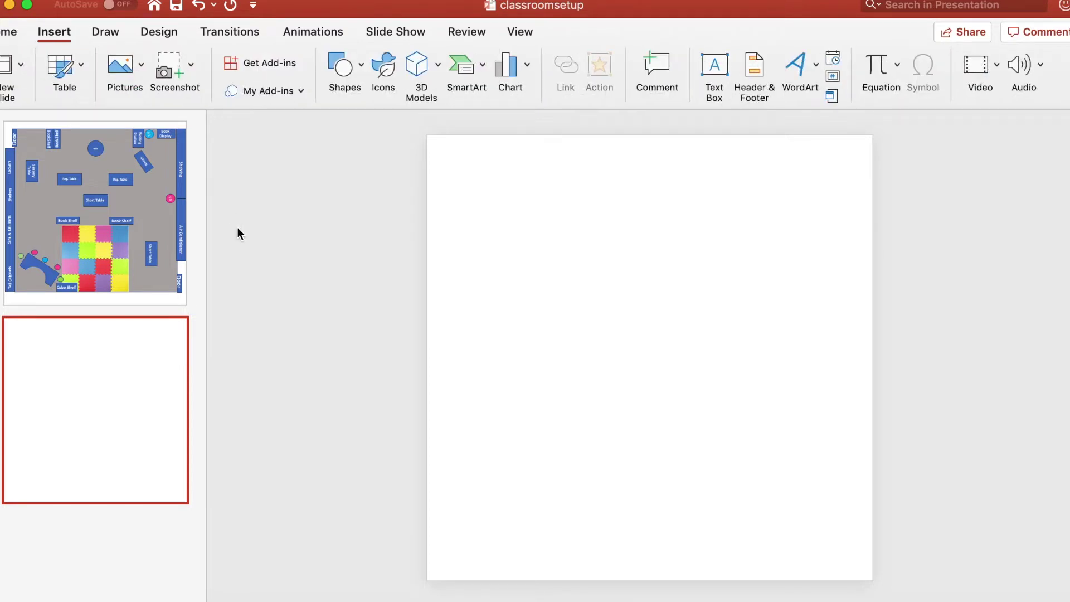
click(359, 75)
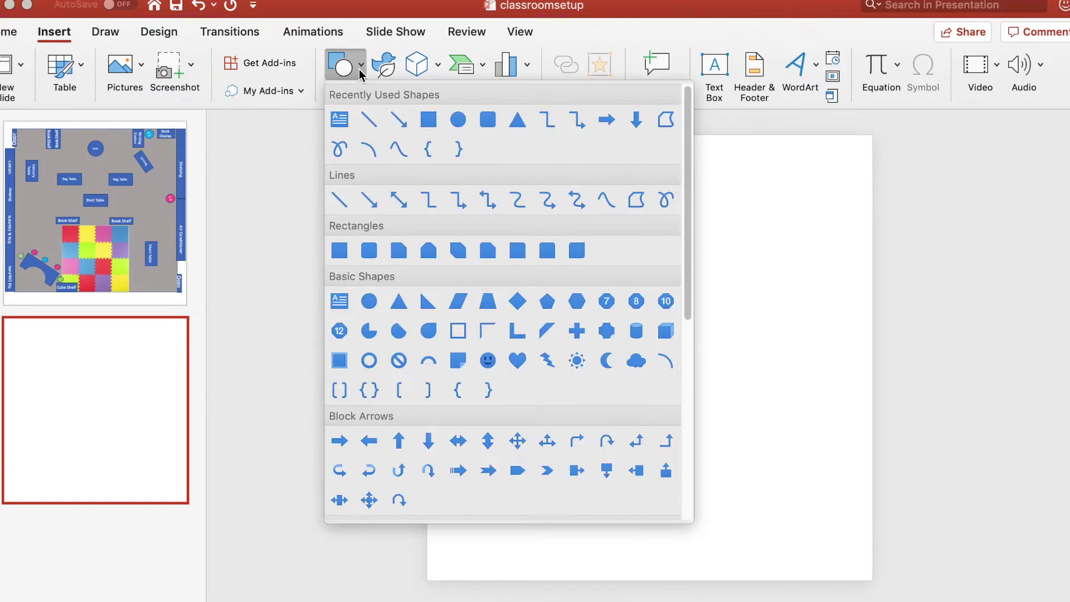
click(428, 119)
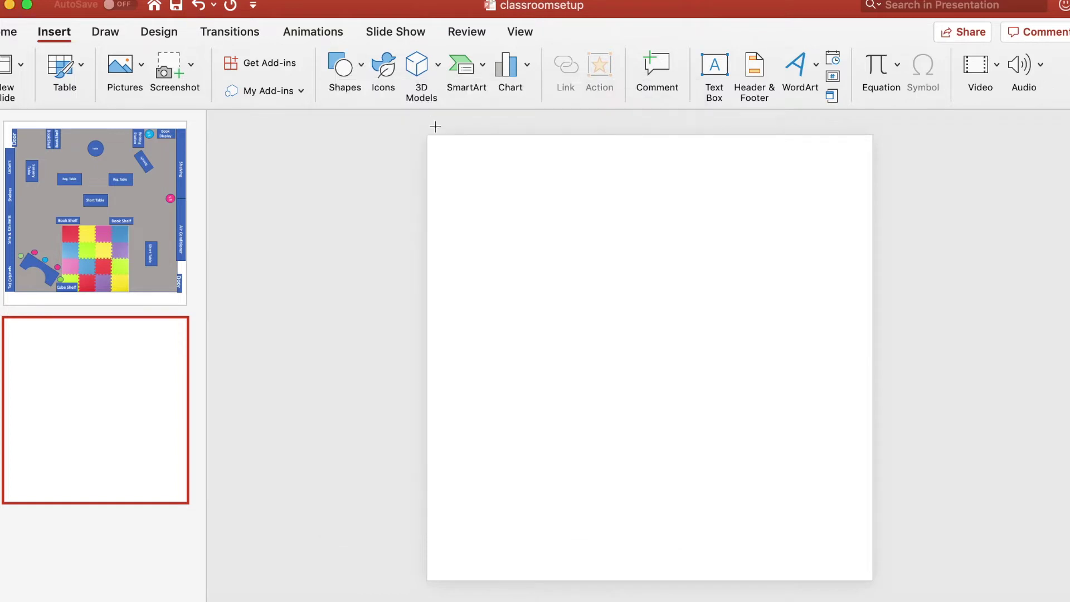
mouse_move(444, 151)
mouse_down()
mouse_move(628, 375)
mouse_move(817, 466)
mouse_up()
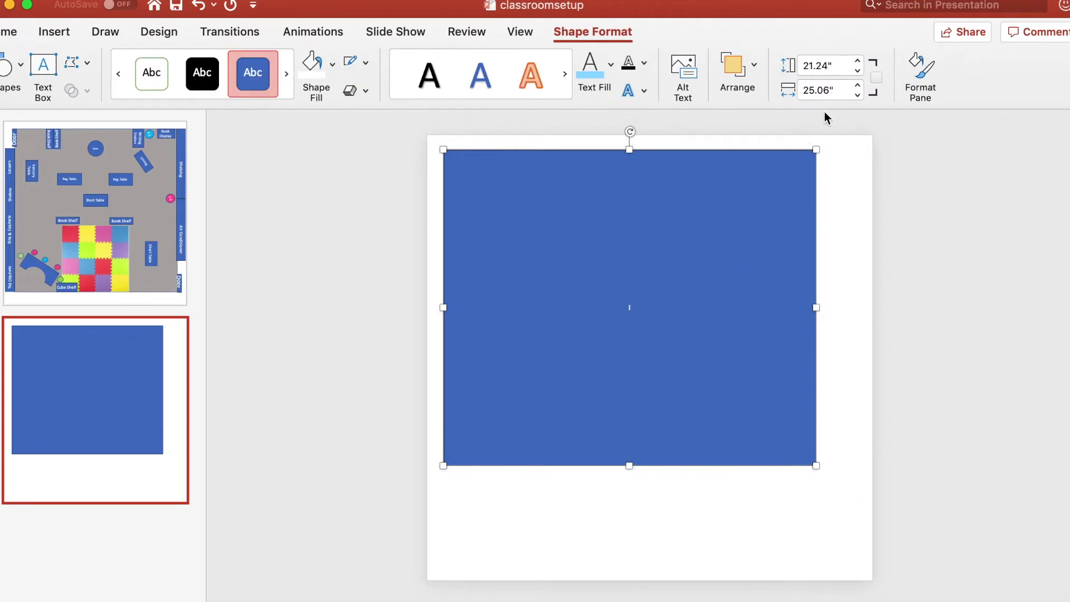
- Set the rectangle's height and width to 27 in and centre it on the slide
click(836, 64)
drag(833, 65, 793, 63)
text(27)
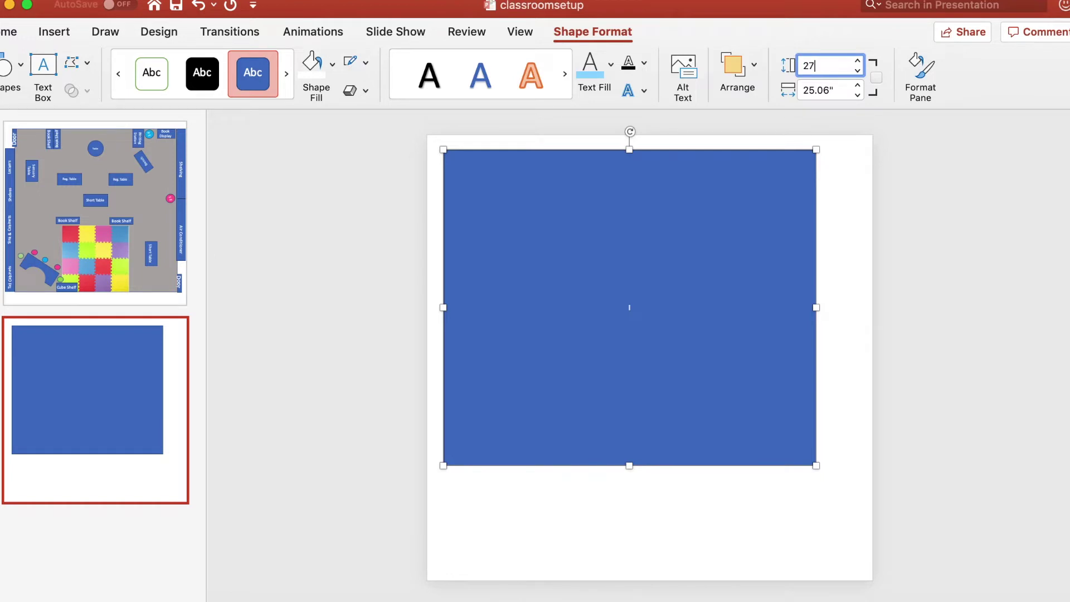
key(Tab)
text(2)
key(Return)
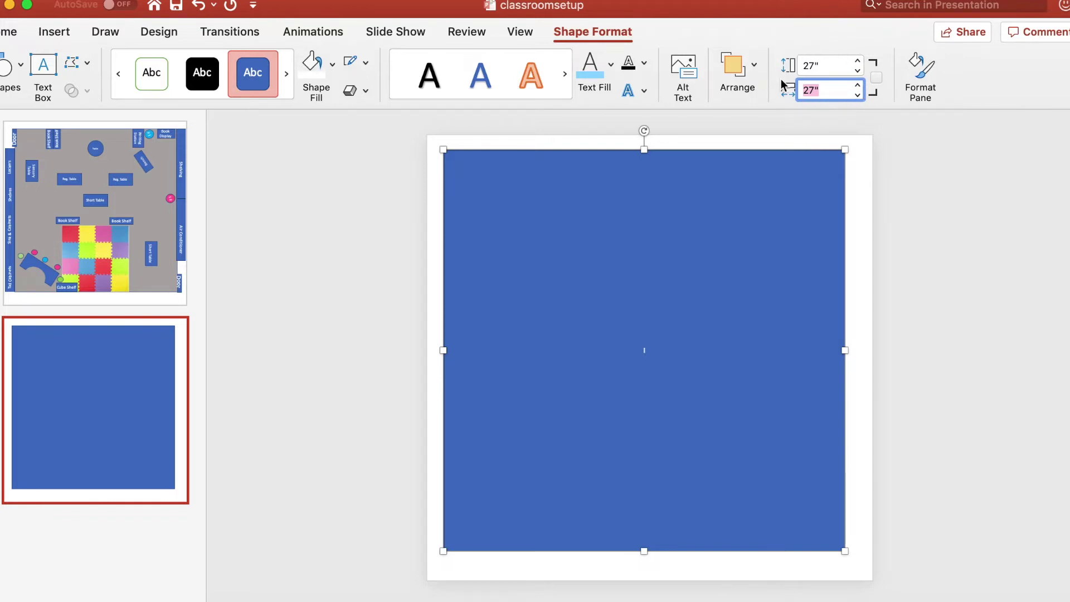
click(727, 262)
drag(726, 262, 747, 274)
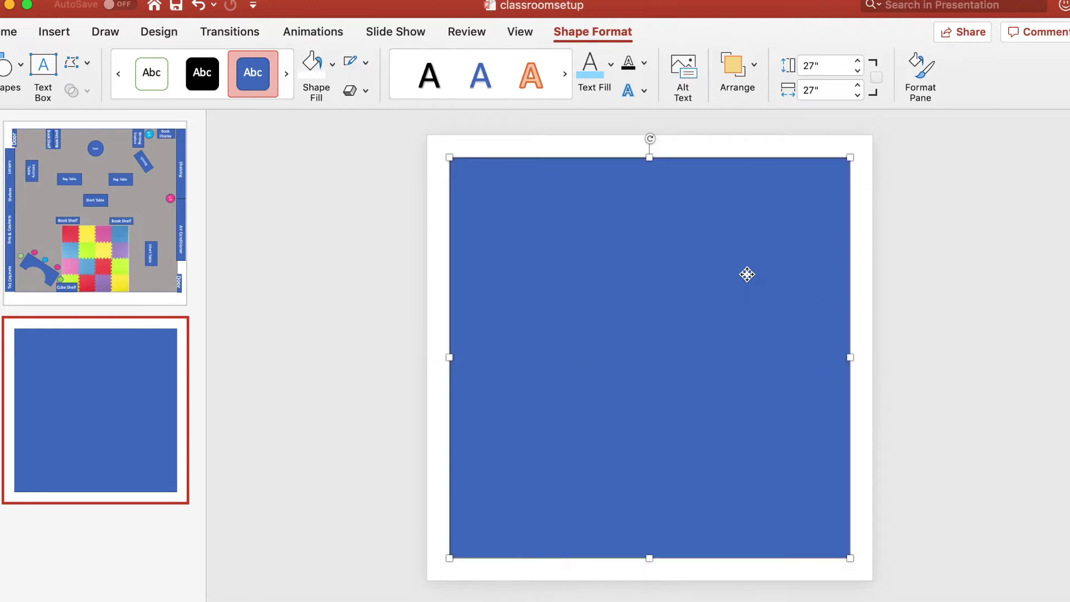
- Give the square a solid light grey fill and a solid outline in the same grey
click(922, 69)
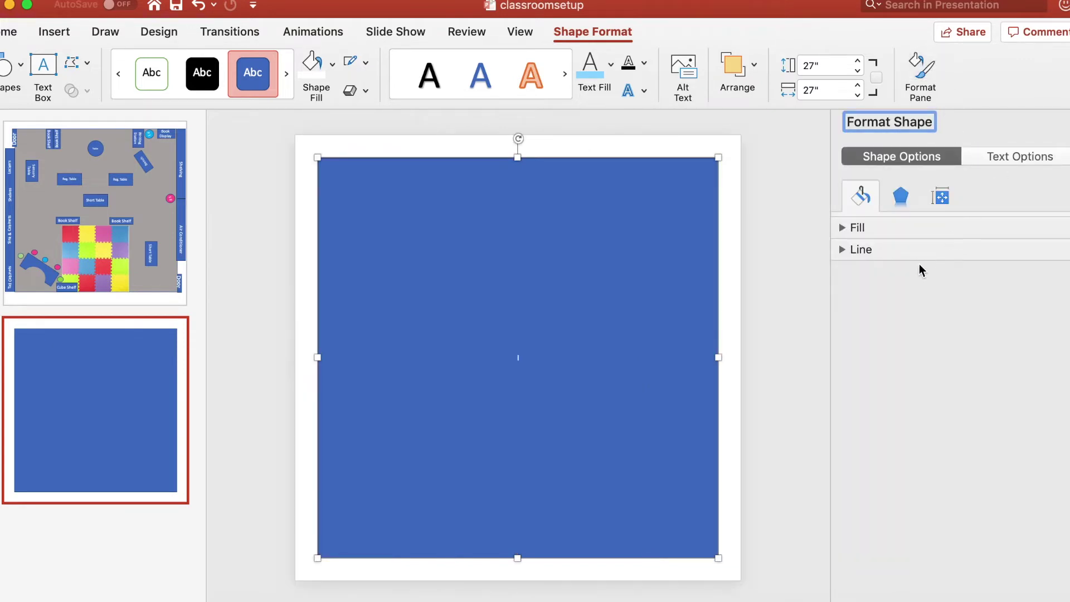
click(866, 228)
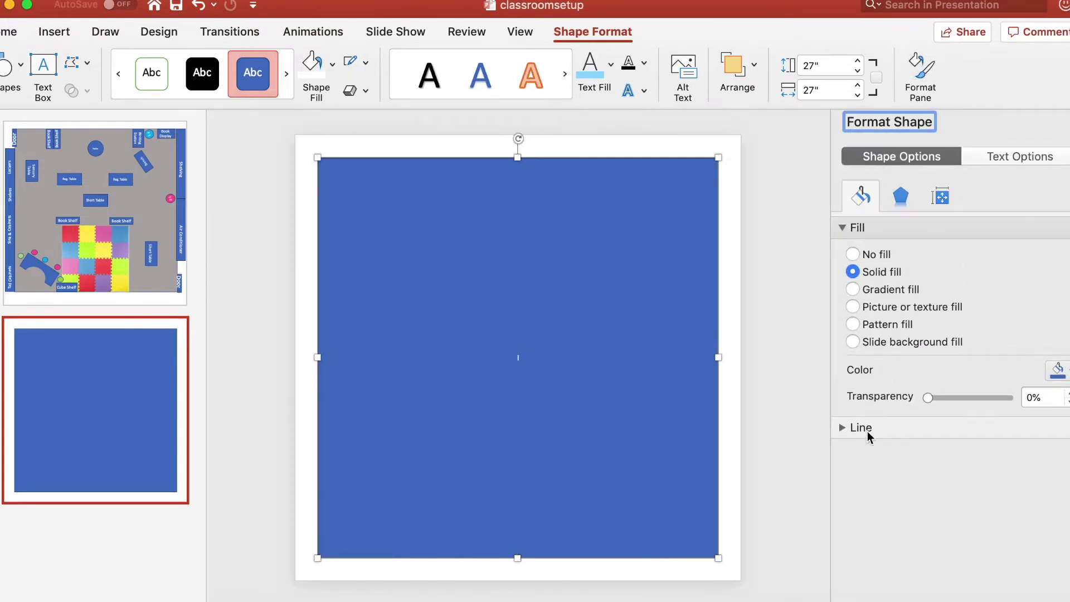
click(865, 428)
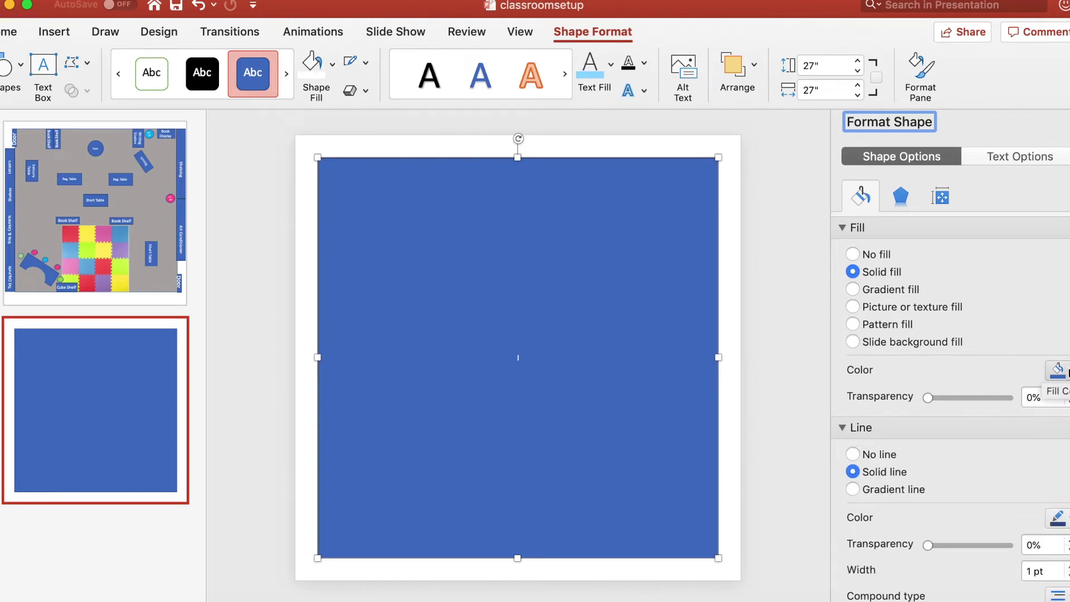
click(1057, 369)
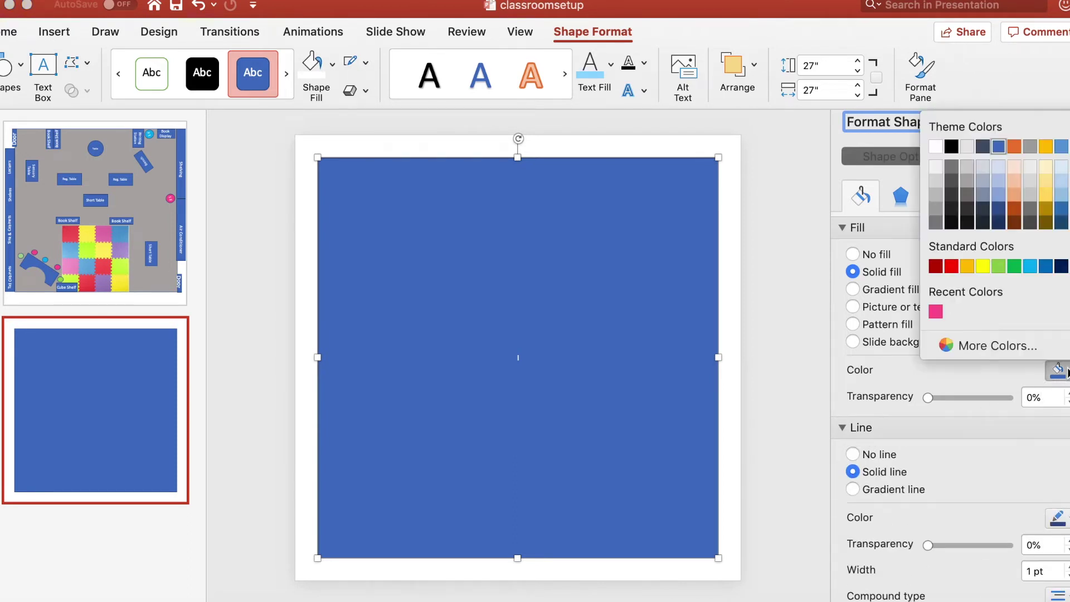
click(936, 195)
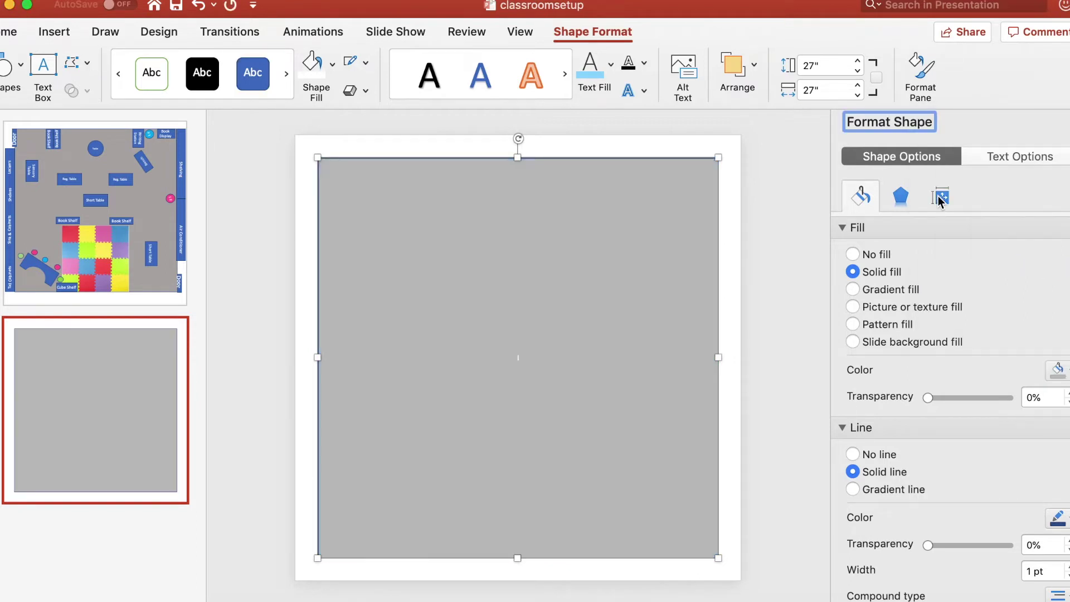
click(1058, 517)
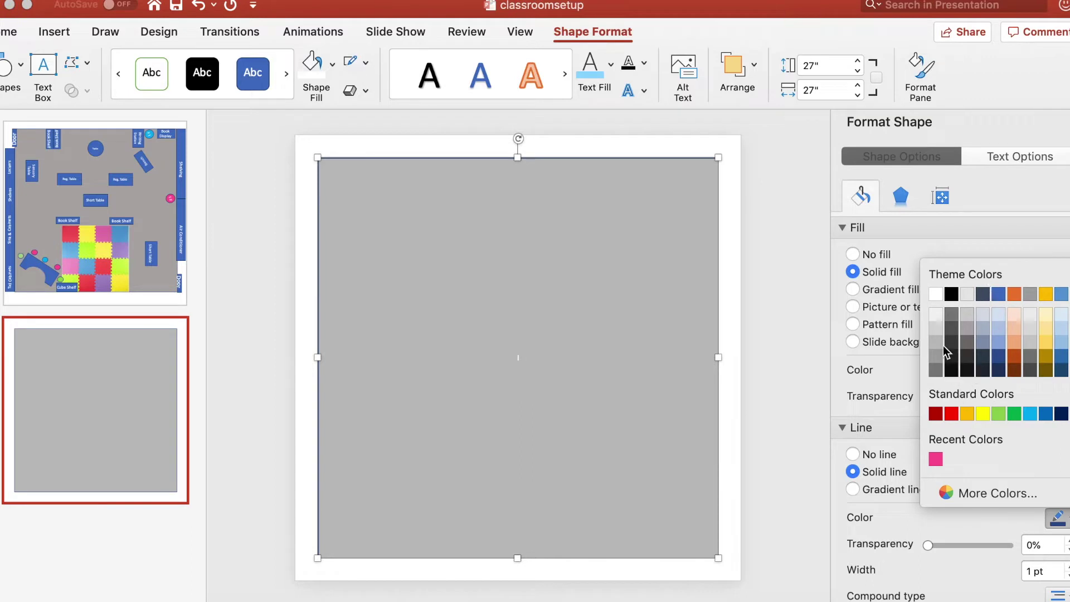
click(936, 342)
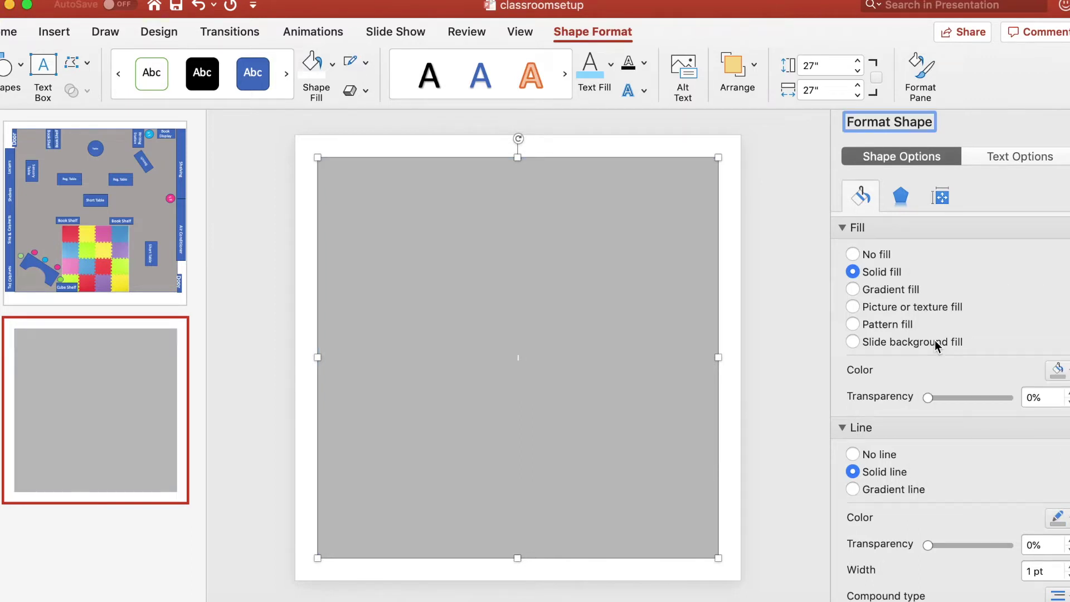
click(753, 302)
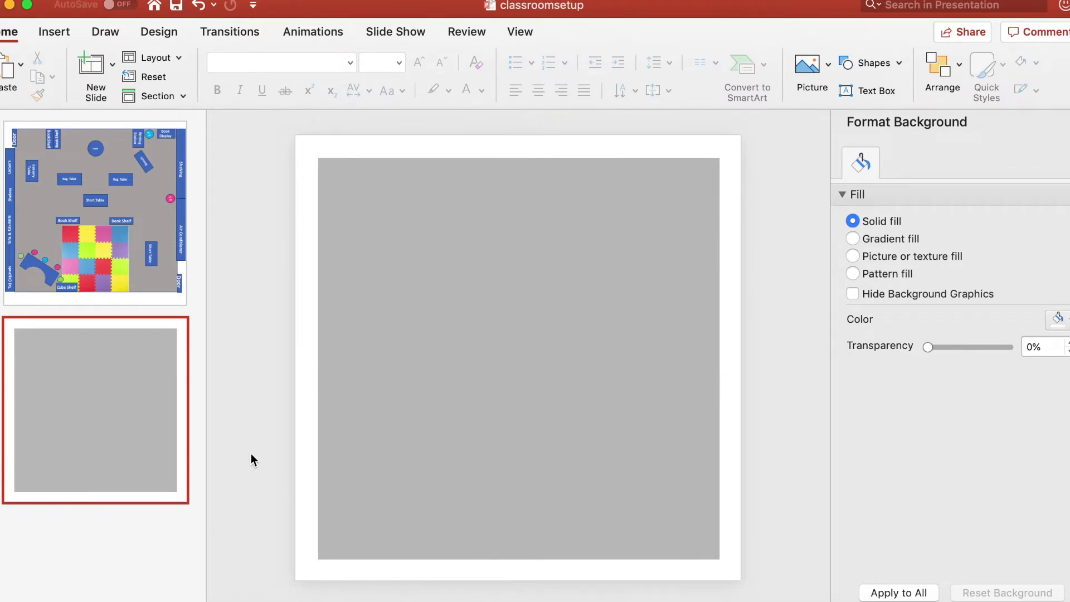
- Examine the classroom layout on the first slide for reference and return to the slide with the grey square
click(144, 179)
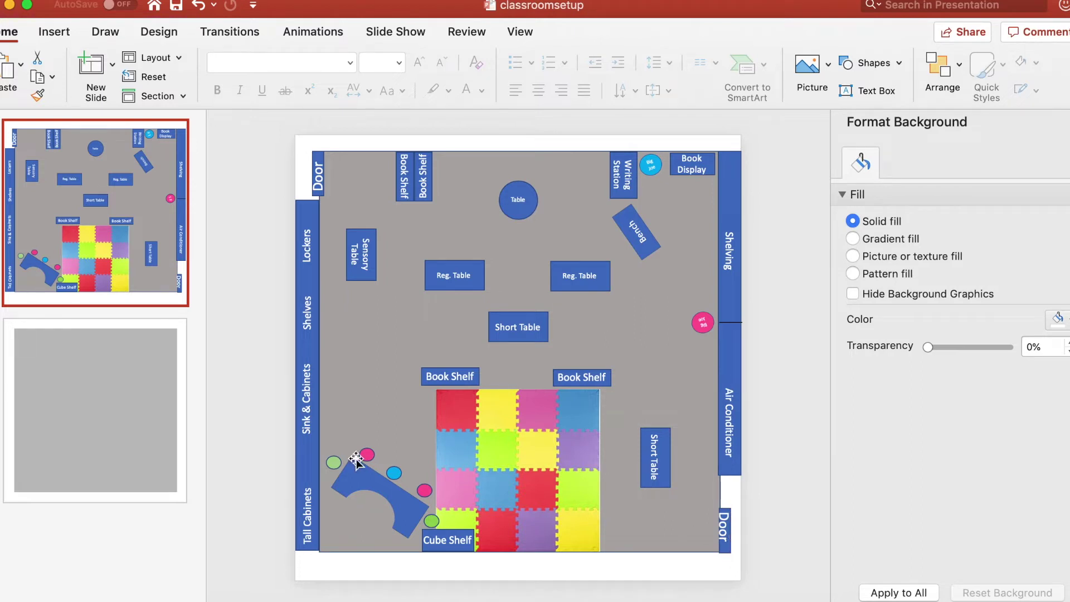
click(156, 399)
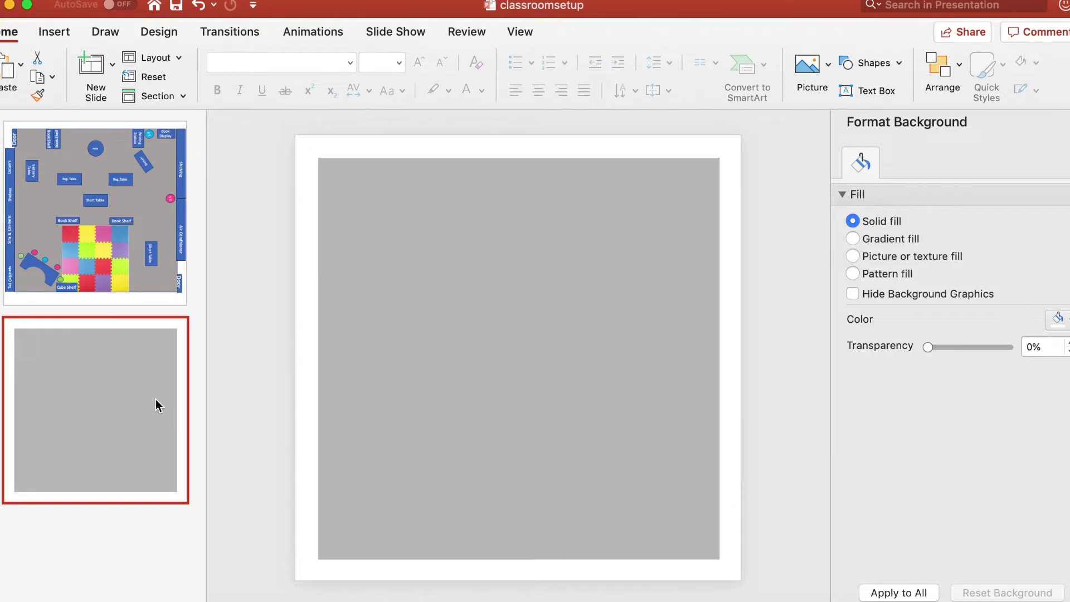
- Draw a narrow rectangle about 1.09 in wide and 22.56 in high along the outside of the grey square's left edge
click(777, 200)
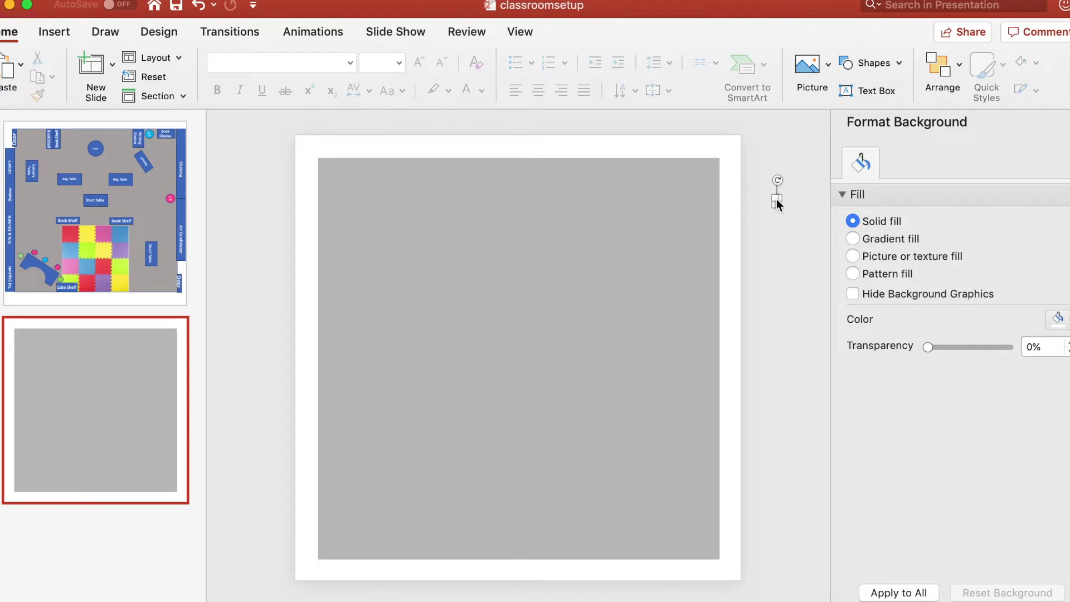
click(54, 34)
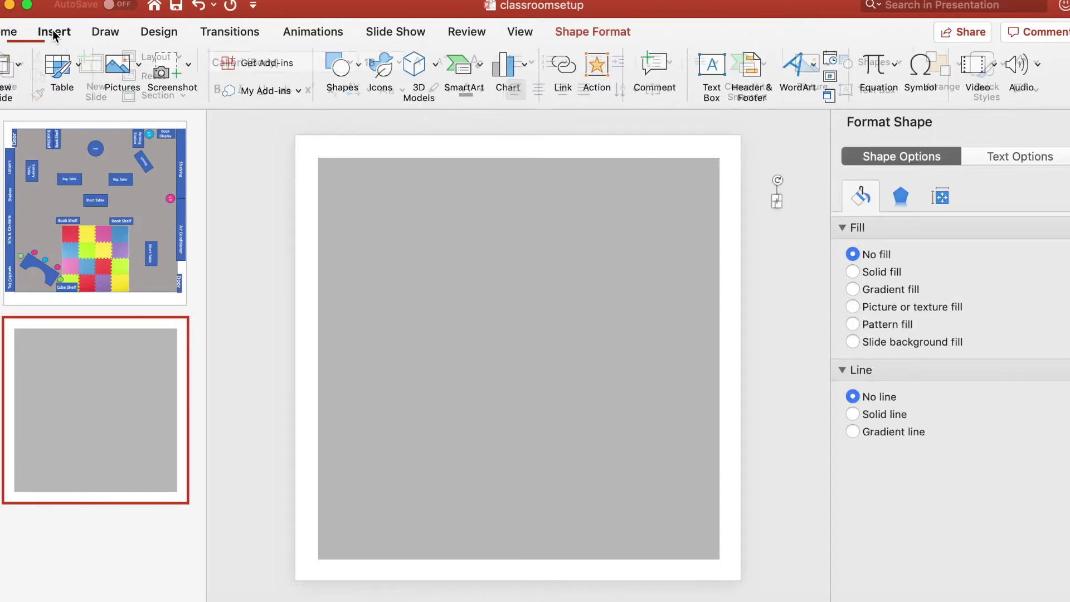
click(345, 70)
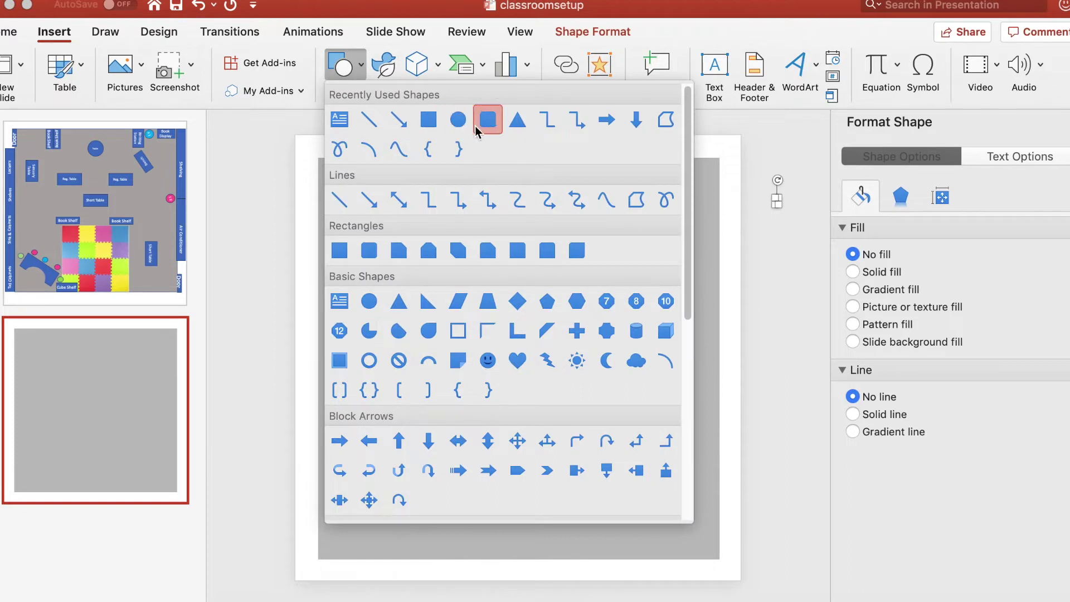
click(437, 129)
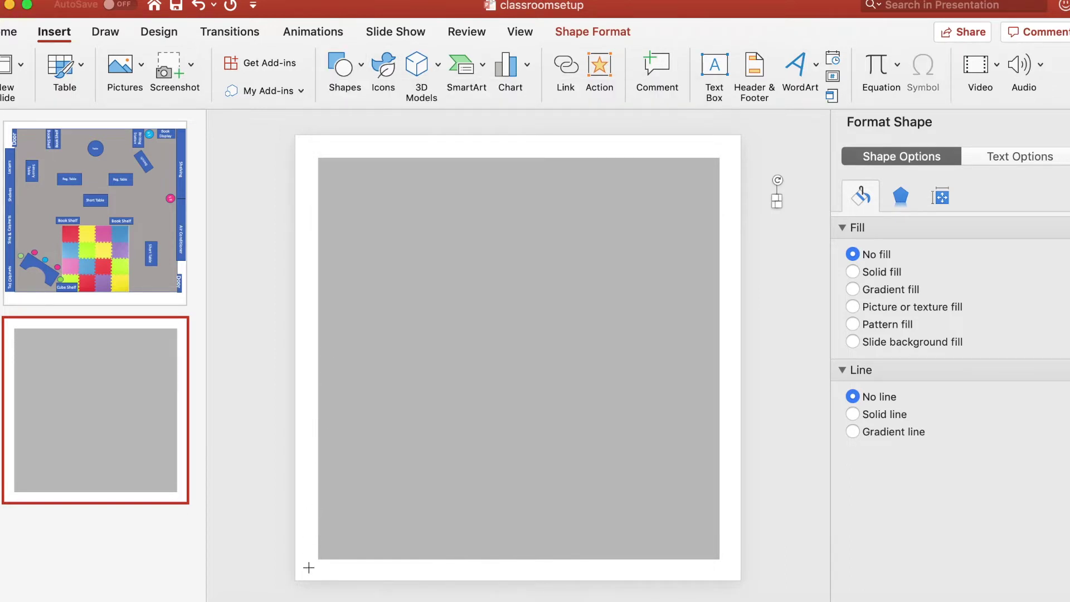
mouse_move(317, 556)
mouse_down()
mouse_move(294, 384)
mouse_move(297, 179)
mouse_move(313, 250)
mouse_up()
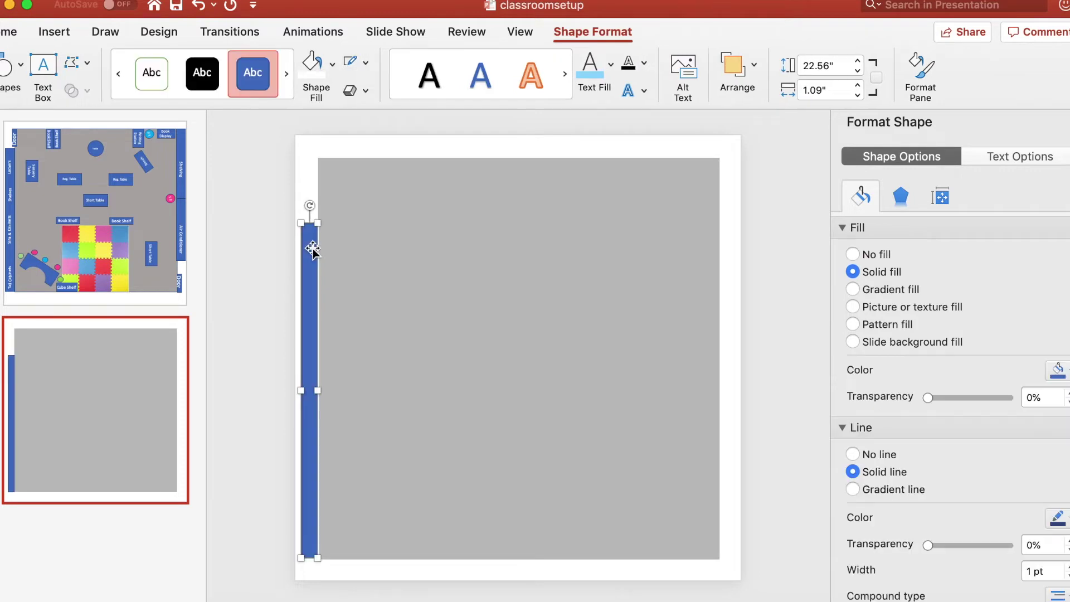
- Set the blue bar's height to 23 in and align its lower end with the grey square's bottom edge
click(833, 65)
drag(838, 65, 787, 65)
text(20)
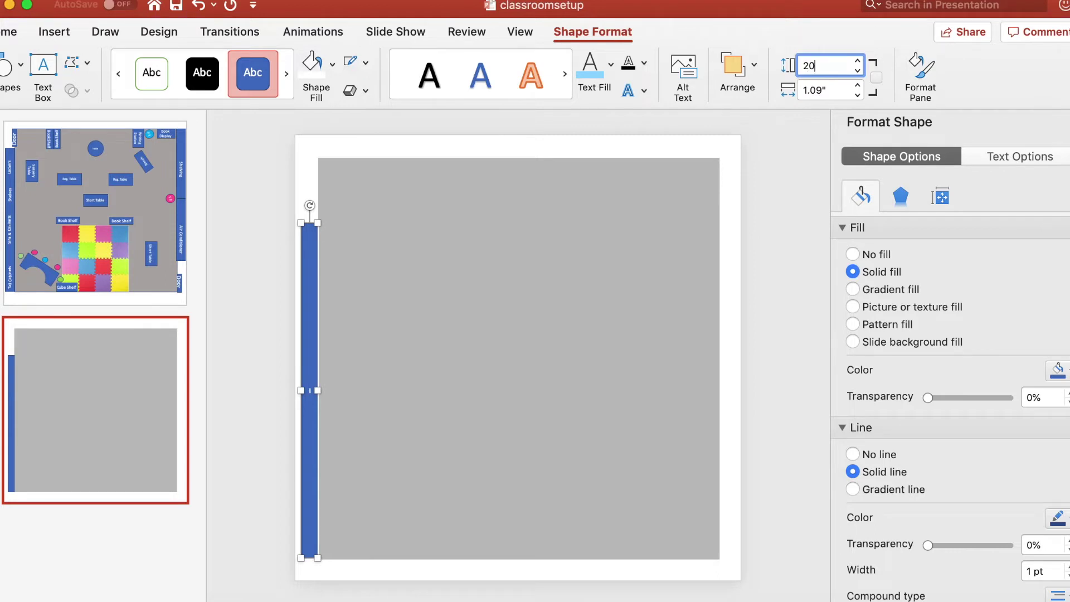
key(Return)
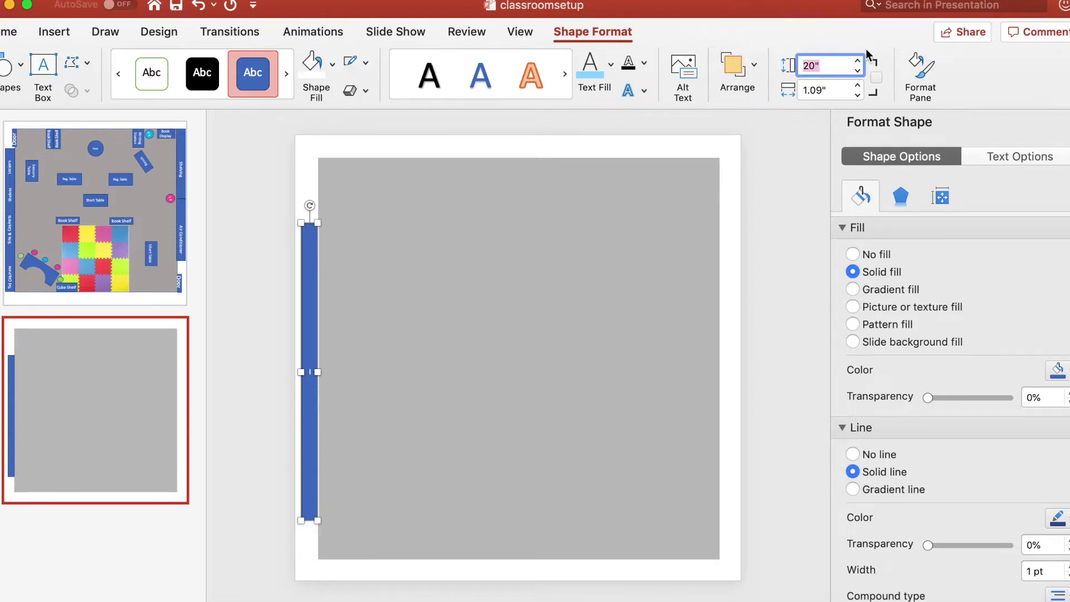
text(23)
key(Return)
click(311, 294)
drag(311, 294, 311, 287)
click(243, 285)
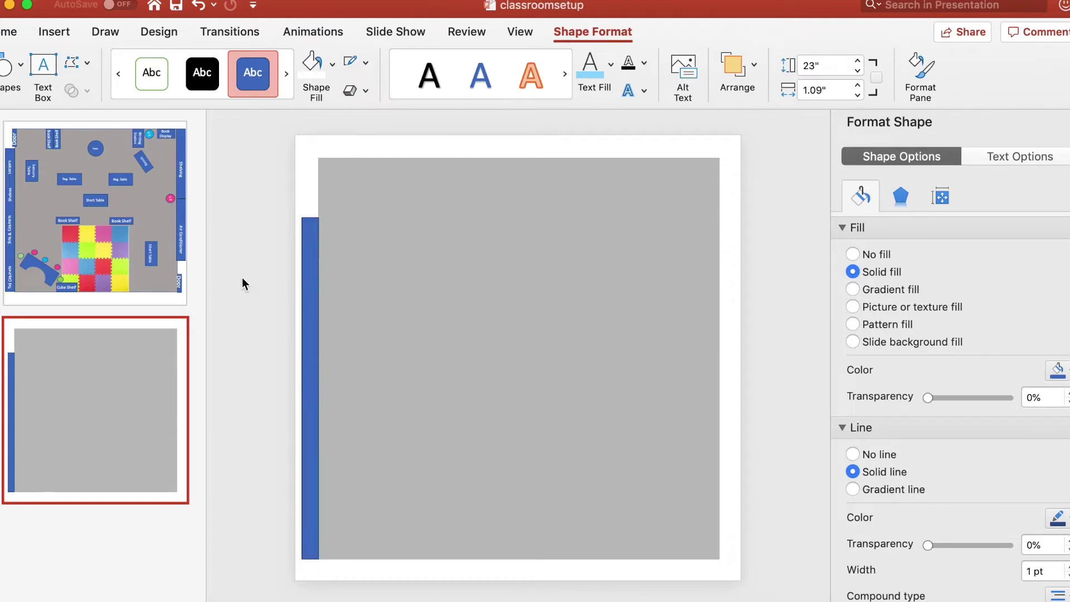
click(312, 289)
click(256, 284)
- Add a centred text box reading "Tall Cabinet" inside the grey square, using KG Scrogglet at size 24
click(58, 35)
click(714, 70)
drag(429, 373, 498, 392)
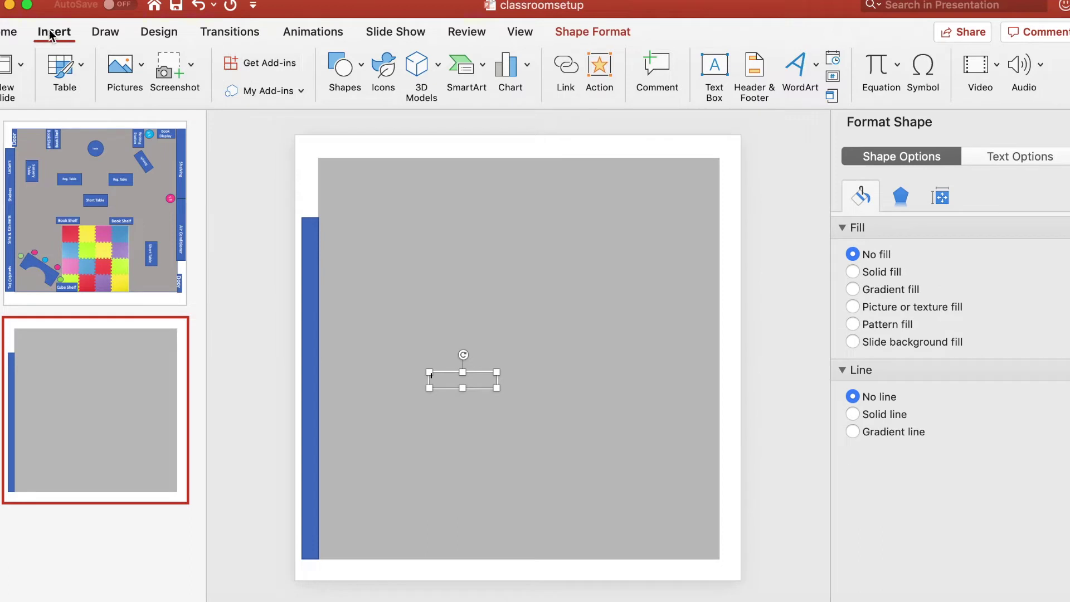
click(9, 32)
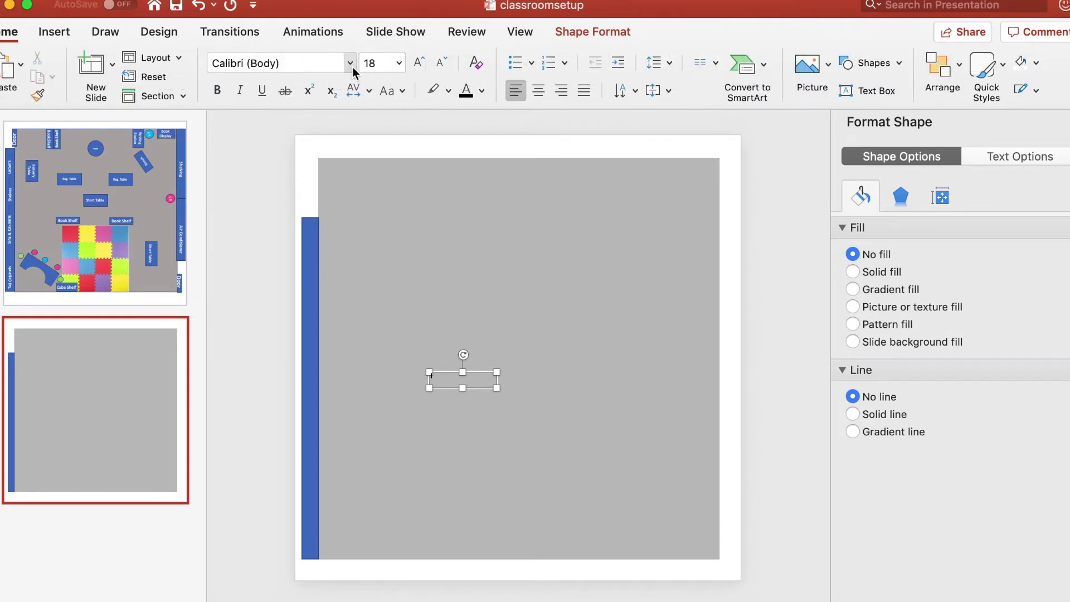
click(351, 65)
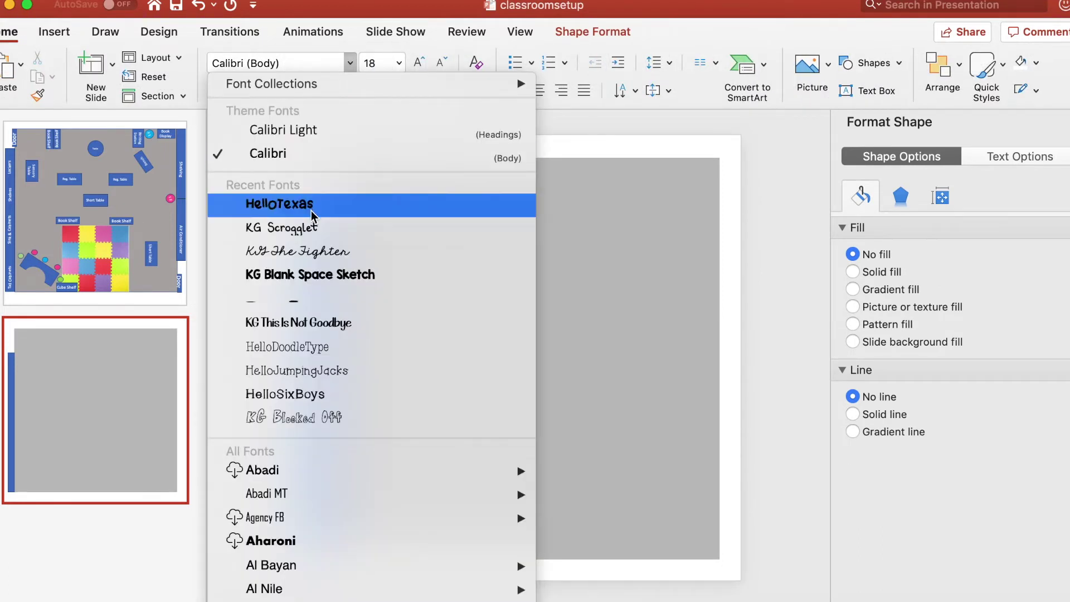
click(313, 228)
click(399, 63)
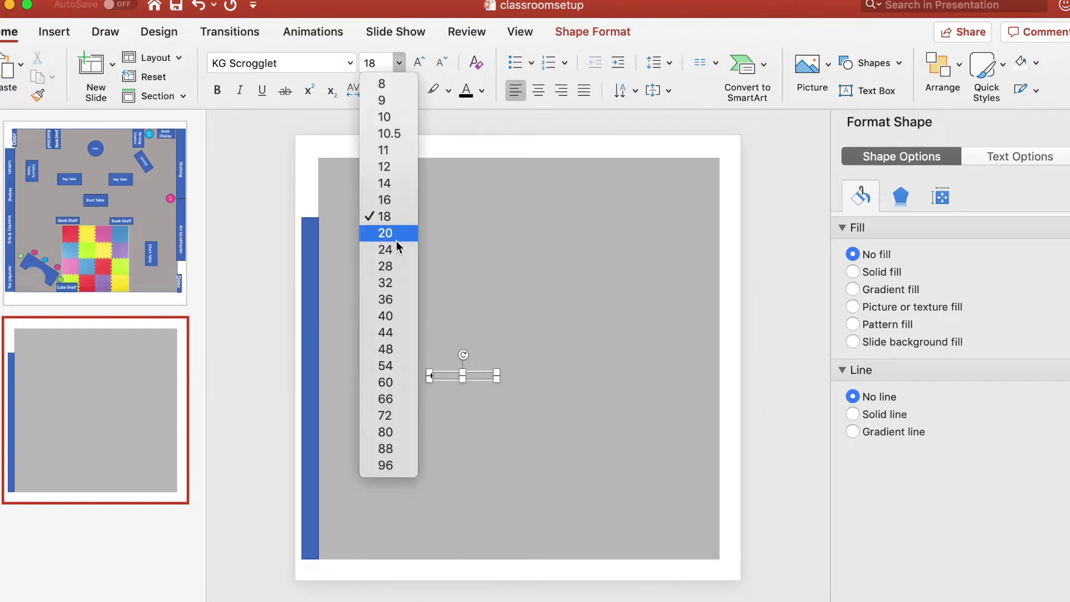
click(395, 257)
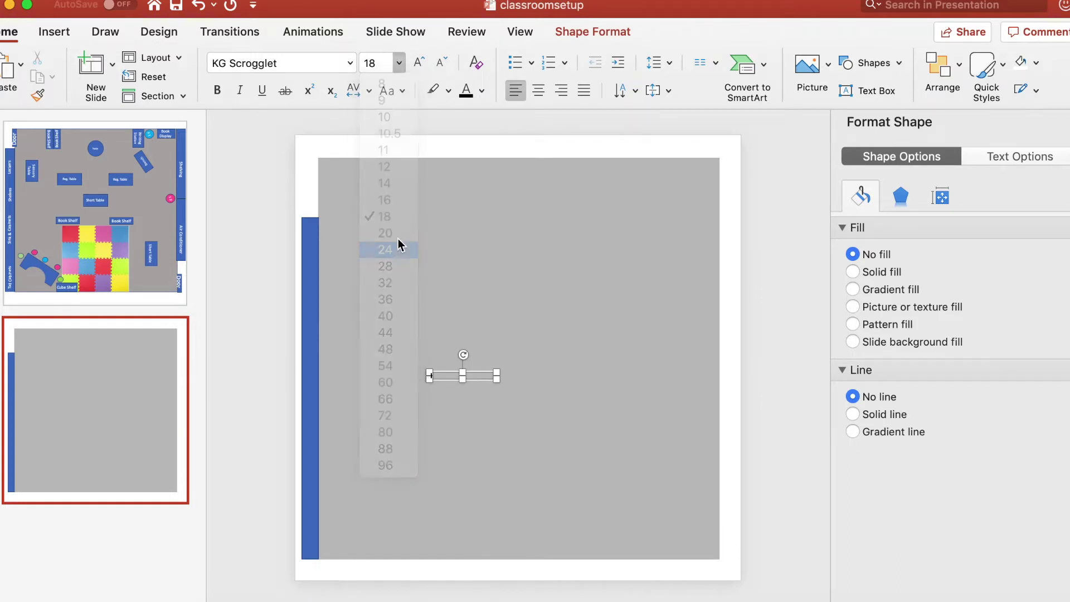
click(538, 91)
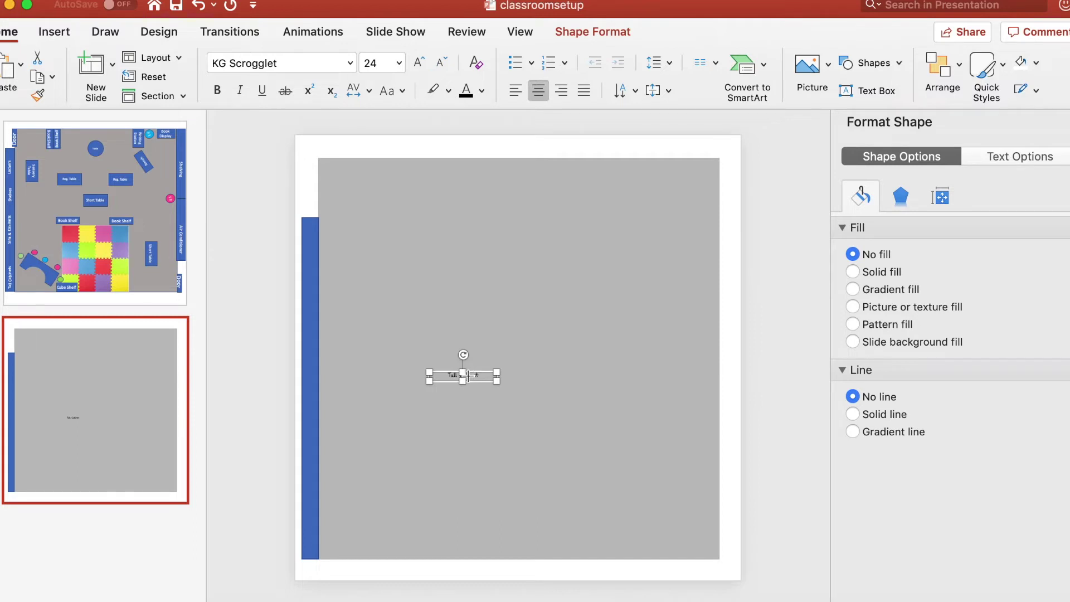
- Increase the "Tall Cabinet" label's font size to 44
click(525, 363)
click(462, 375)
triple_click(471, 375)
click(399, 63)
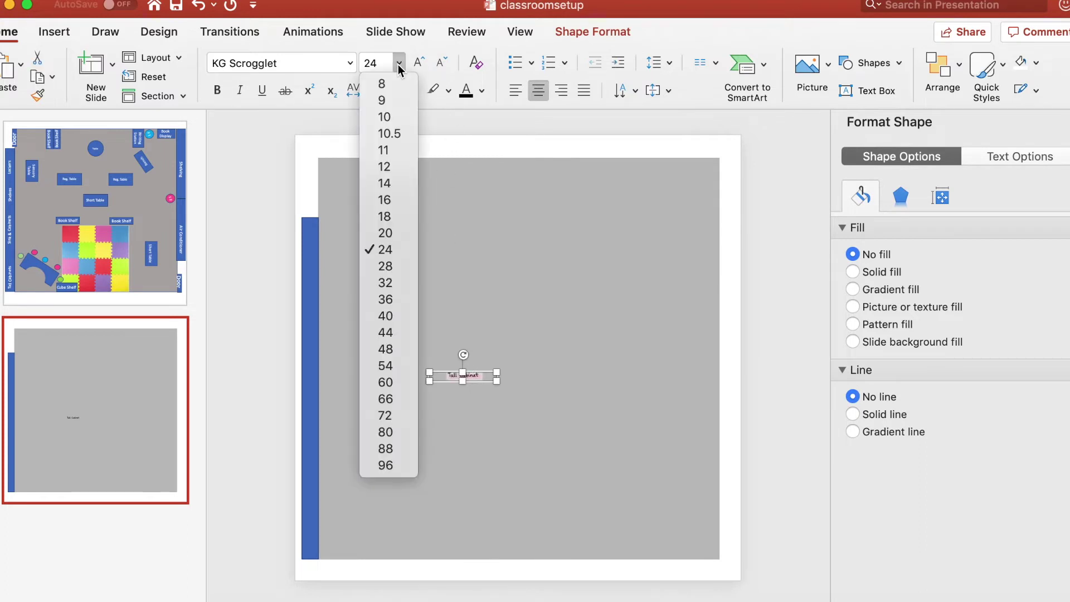
click(400, 330)
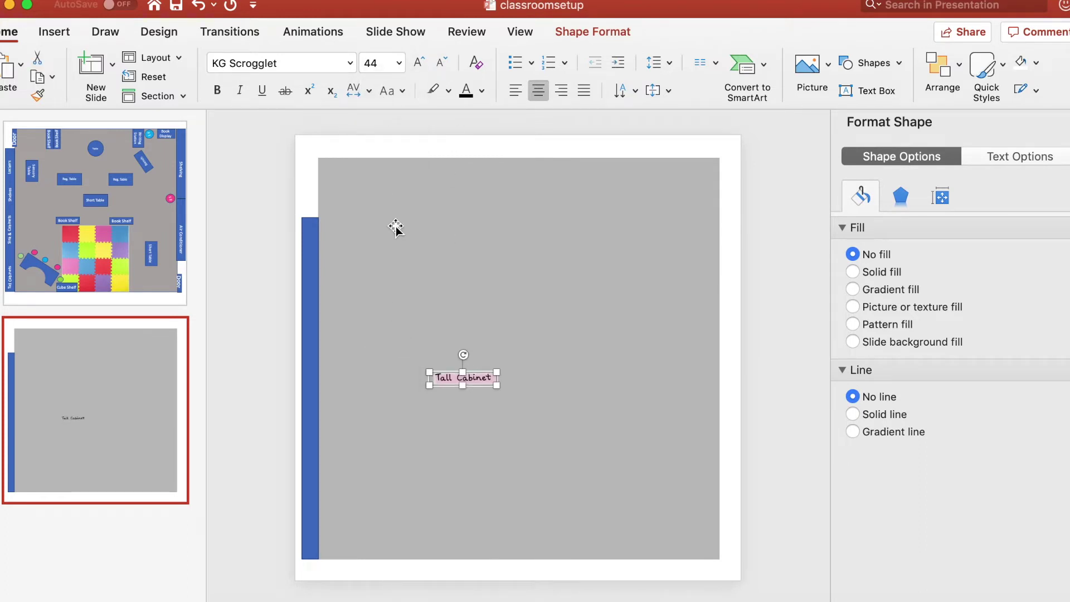
- Rotate the "Tall Cabinet" label to read vertically upwards and place it at the lower end of the blue bar
drag(466, 355, 353, 365)
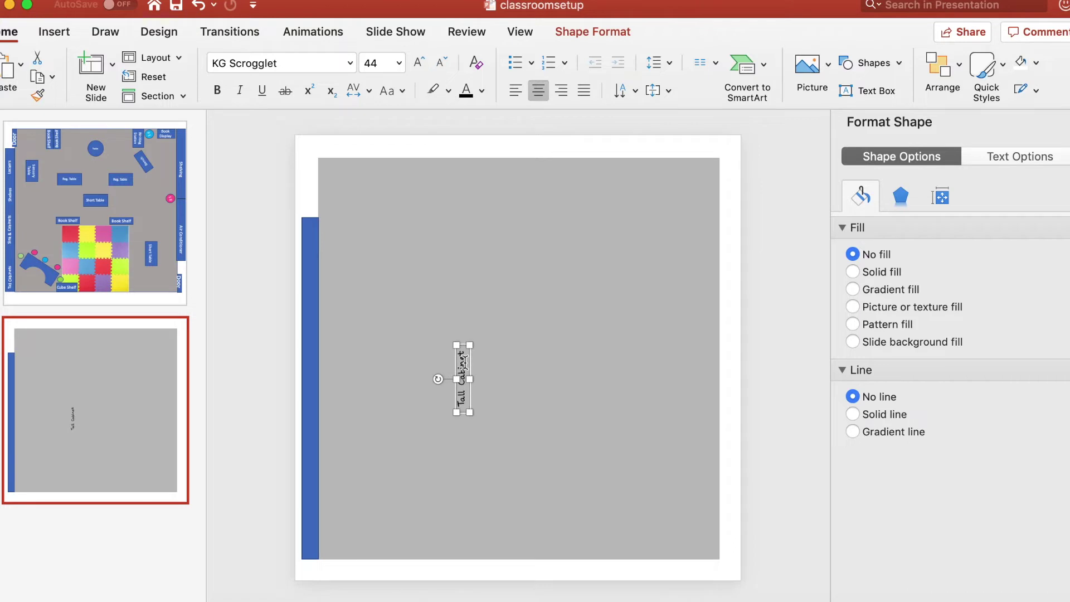
click(445, 360)
click(463, 368)
drag(454, 366, 303, 510)
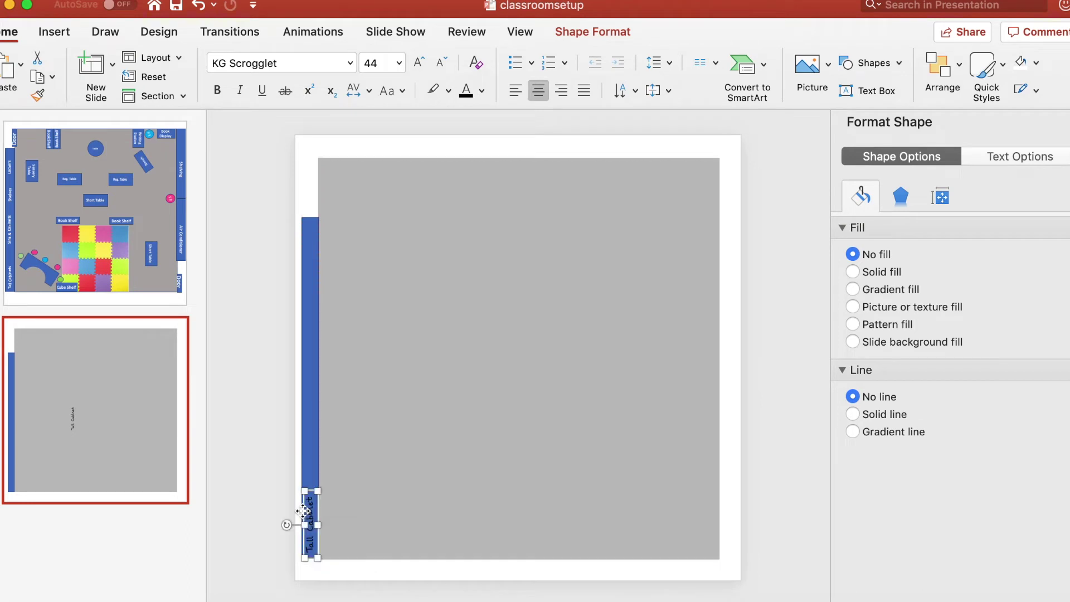
click(269, 483)
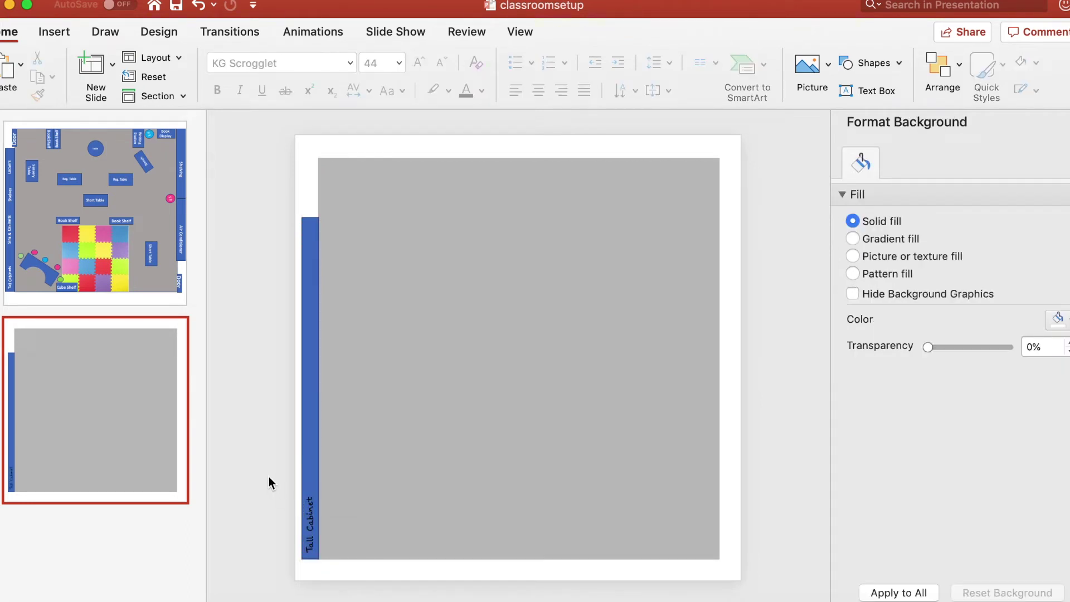
- Duplicate the "Tall Cabinet" label, place the copy just above it on the bar, and change its text to "Sink"
click(316, 530)
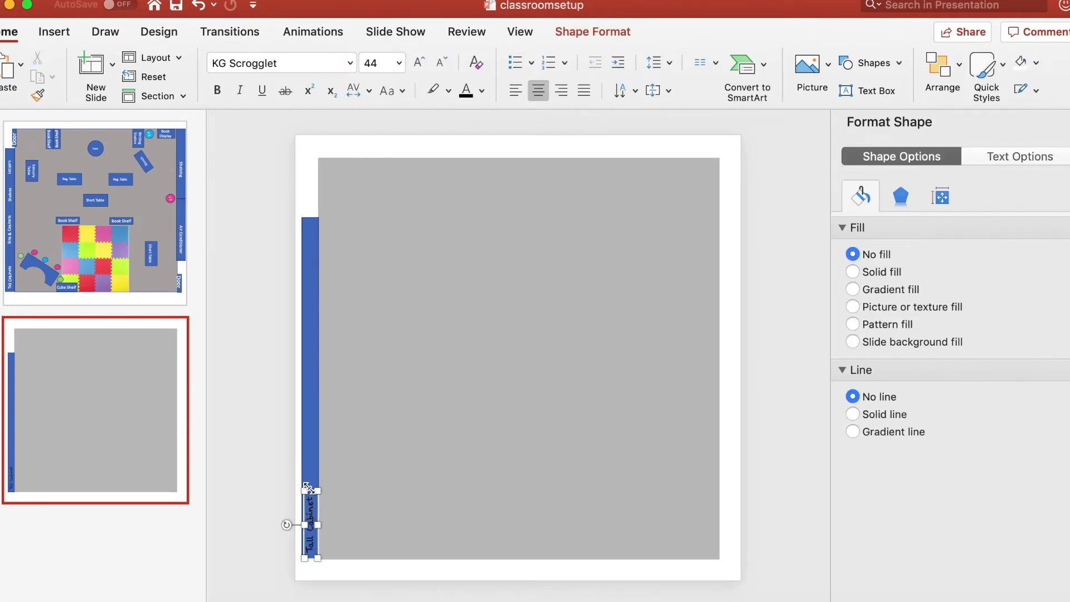
key(super+v)
drag(306, 510, 309, 437)
double_click(309, 436)
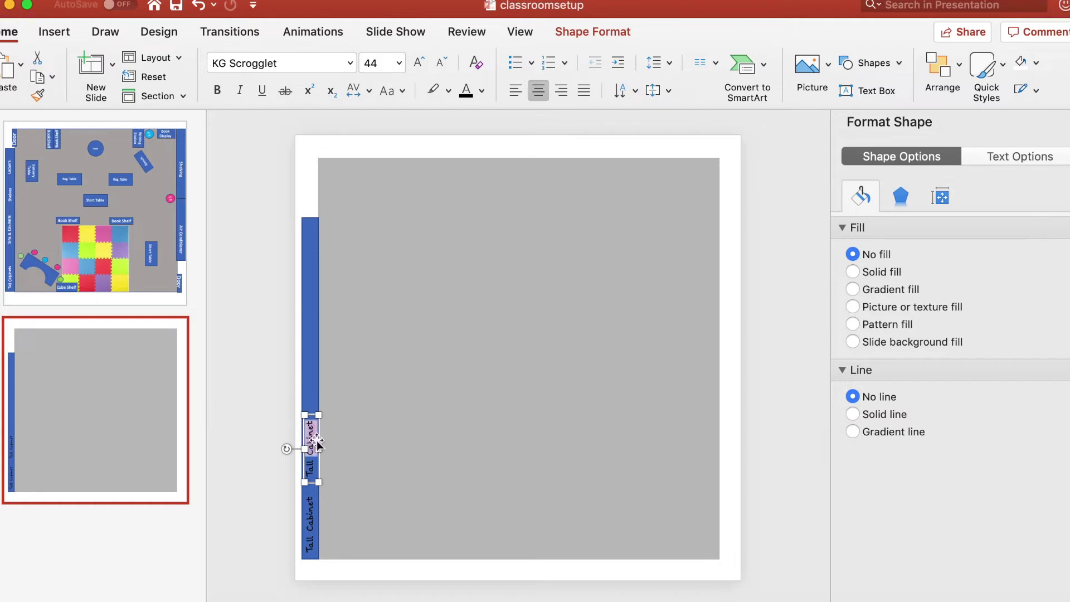
triple_click(310, 436)
text(Sink)
click(270, 375)
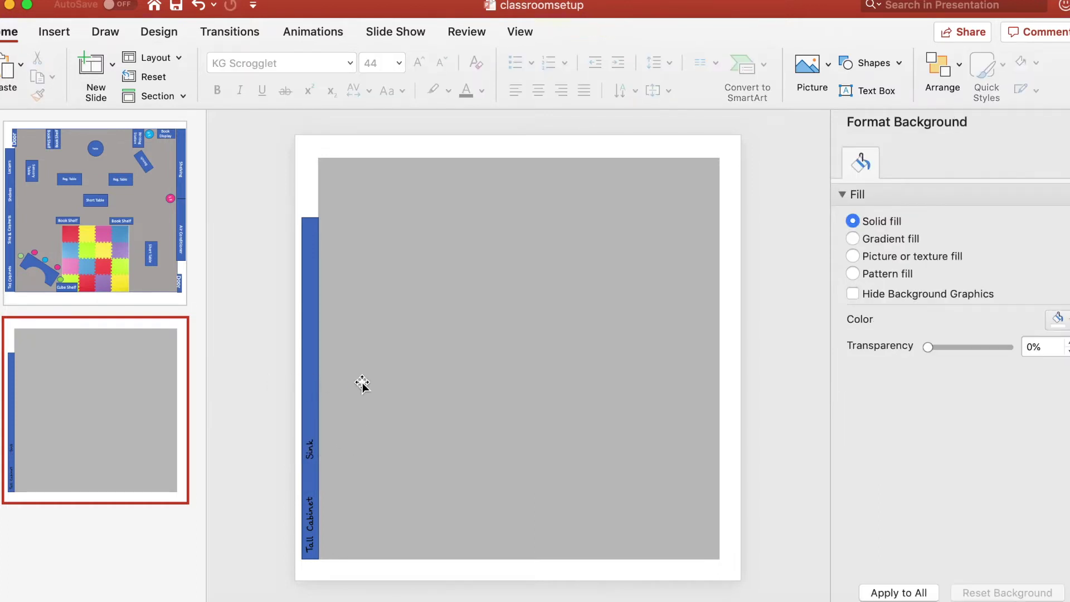
- Paste another label copy above "Sink" on the bar and change its text to "Shelf"
key(super+v)
drag(313, 505, 317, 368)
triple_click(311, 367)
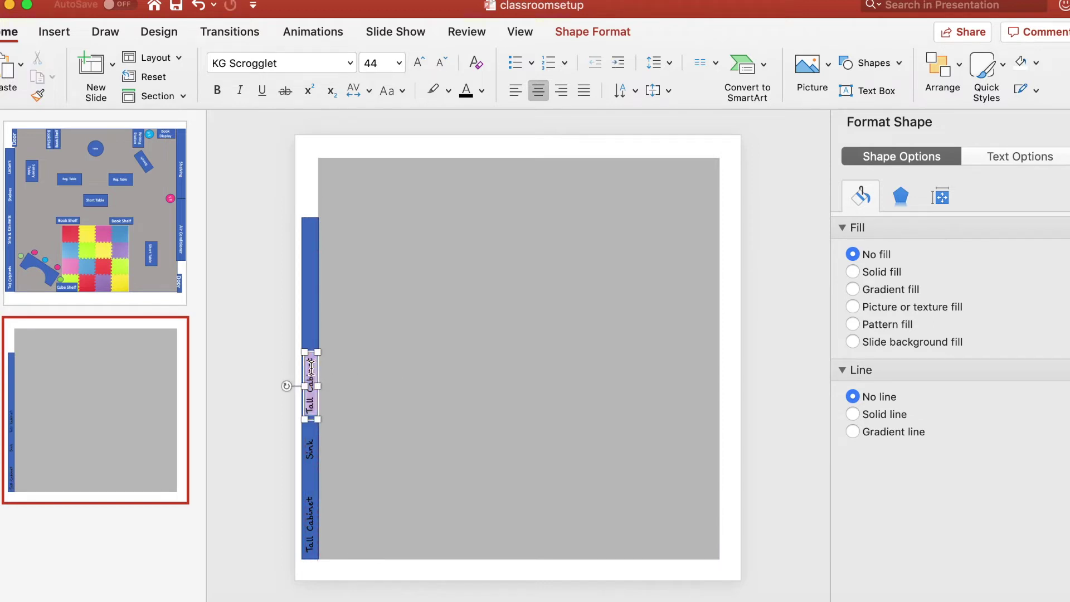
text(Shelf)
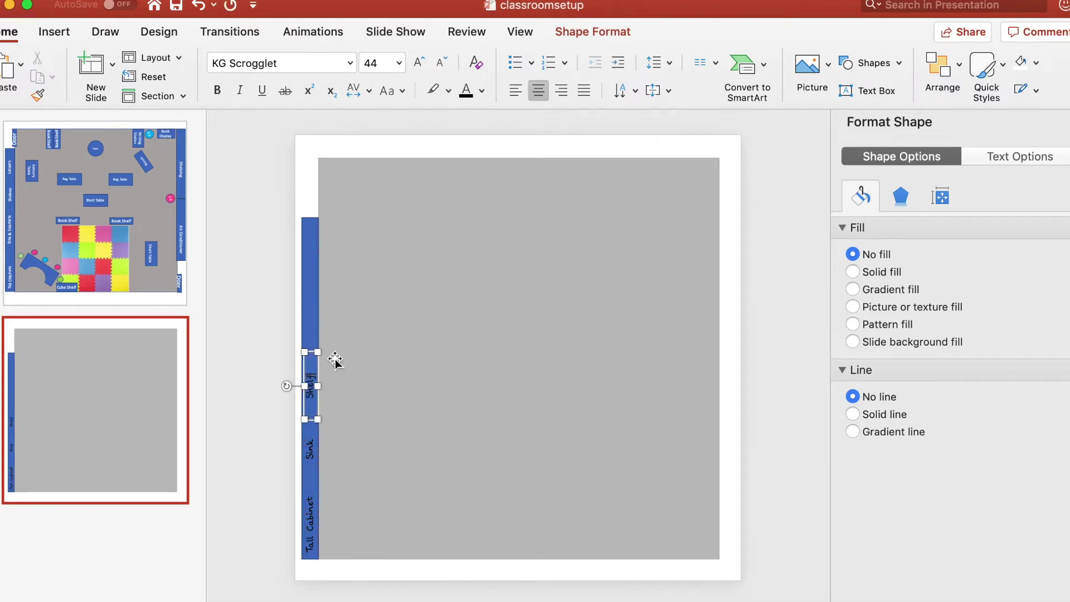
click(270, 360)
- Paste another label copy near the upper end of the bar and change its text to "Lockers"
key(super+v)
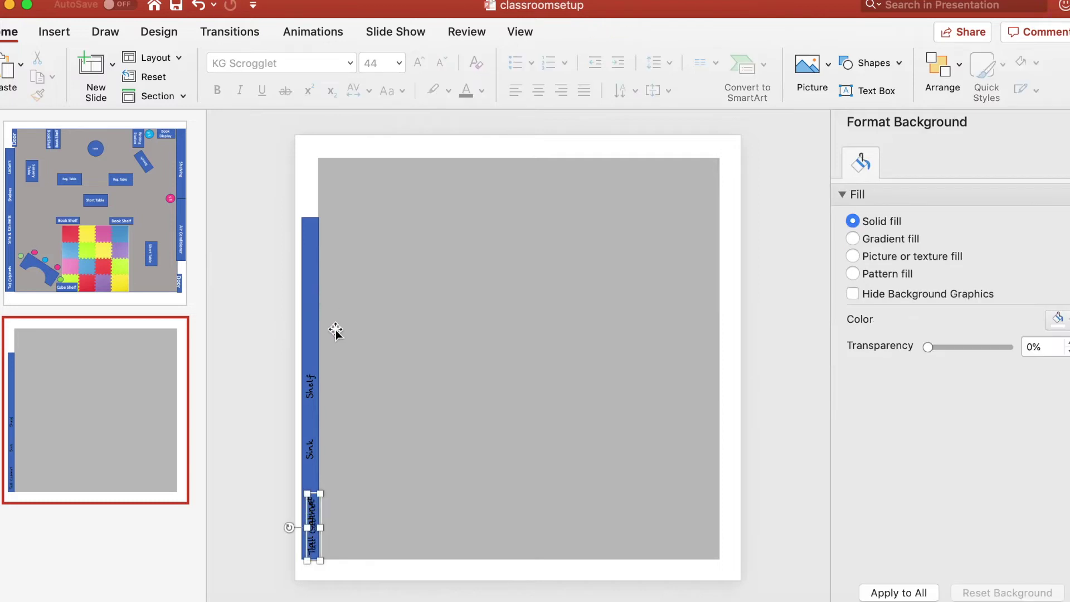
key(super+v)
drag(312, 519, 311, 252)
triple_click(312, 253)
text(Lockers)
click(325, 297)
- Move the "Shelf" label up the bar to sit just below "Lockers"
click(317, 375)
drag(303, 374, 302, 308)
click(278, 331)
- Set the font colour of the Lockers, Shelf, Sink and Tall Cabinet labels to white
click(312, 508)
click(312, 459)
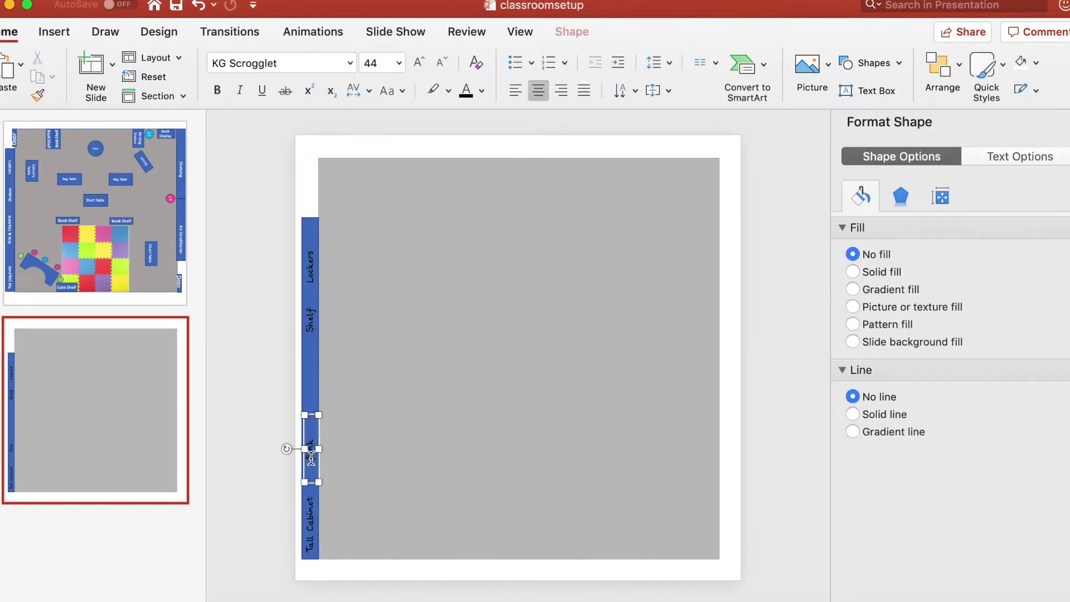
shift+click(306, 333)
shift+click(309, 276)
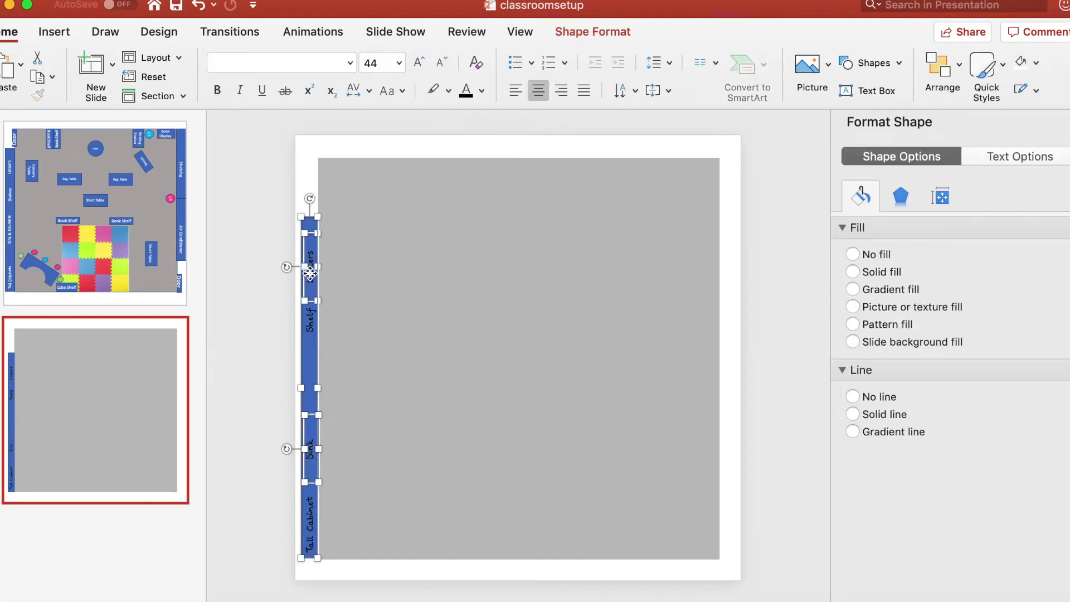
shift+click(310, 329)
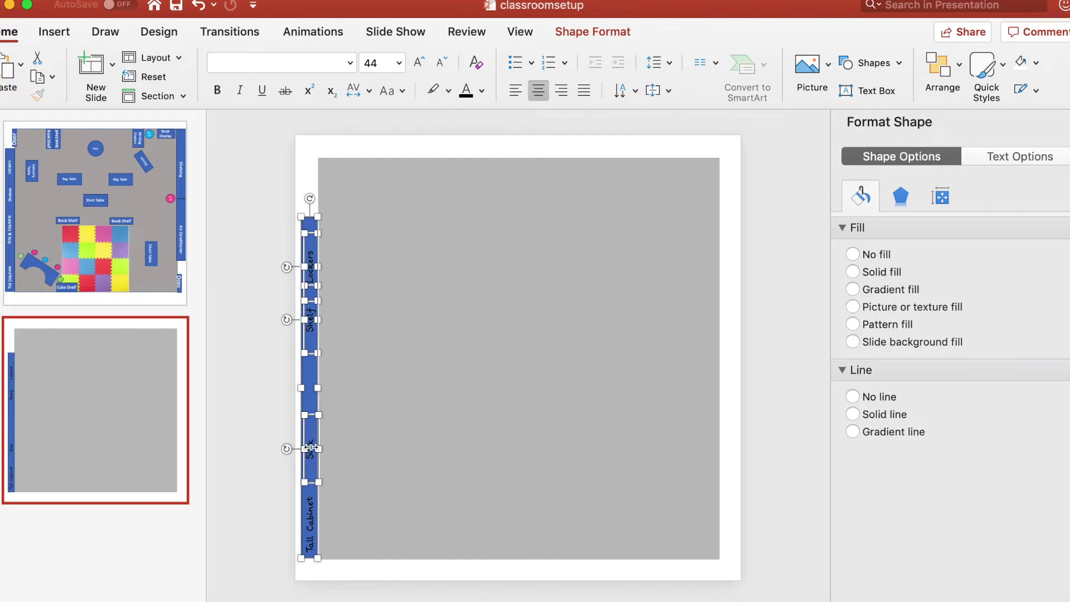
shift+click(312, 512)
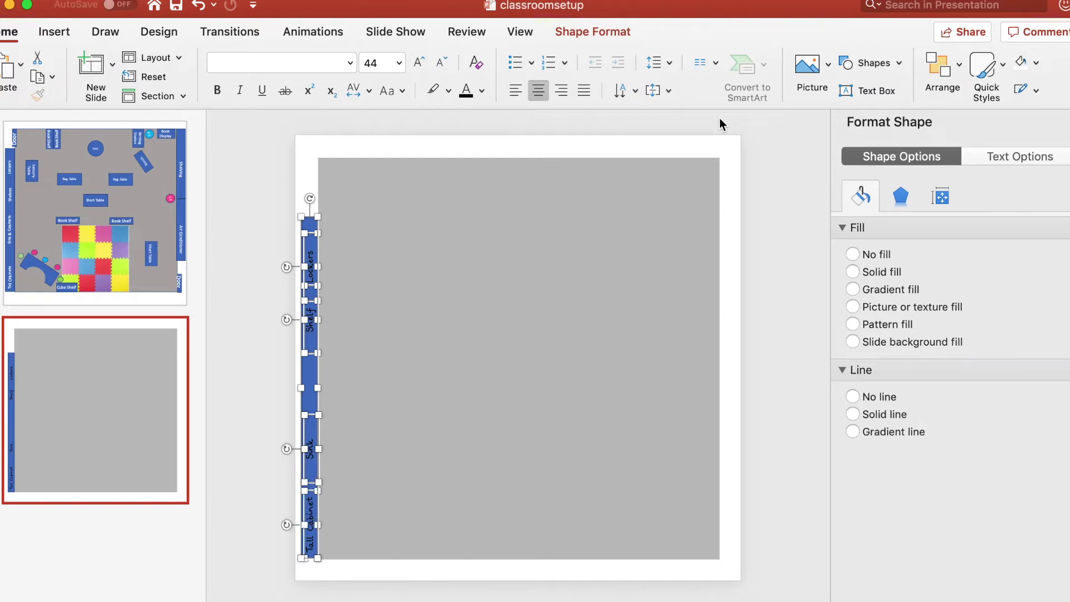
click(481, 93)
click(474, 135)
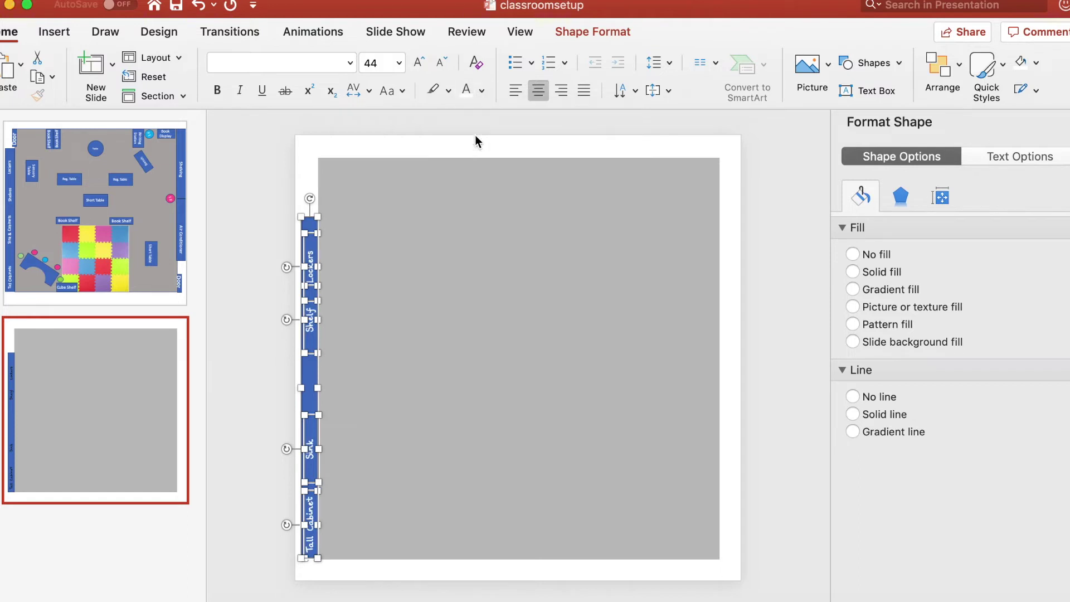
click(263, 267)
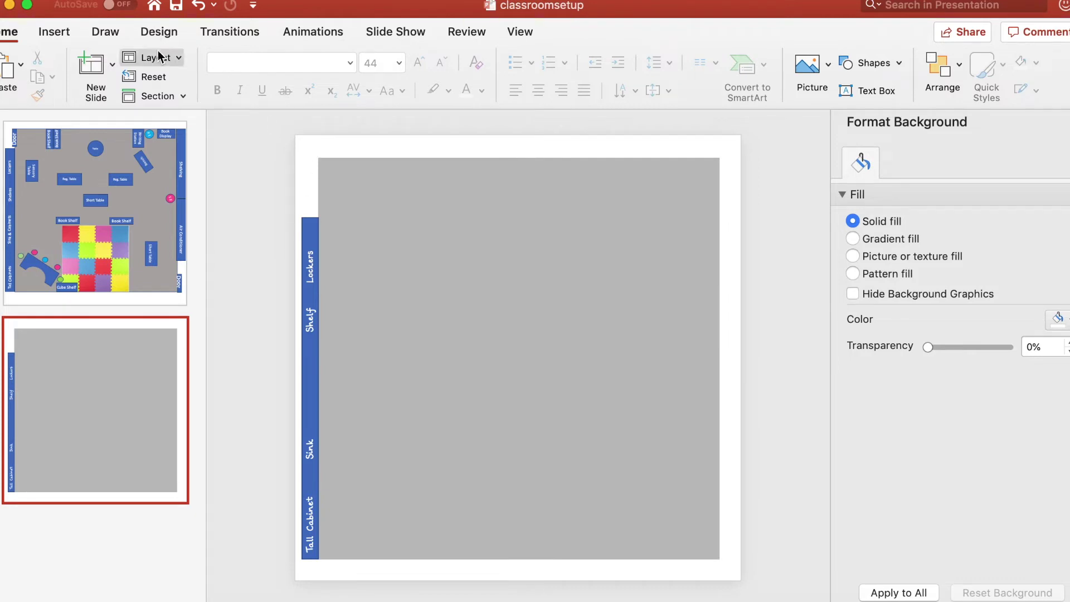
- Place a copy of the blue bar along the grey square's right edge, flush with its top, widened to the slide edge and shortened from below
click(63, 38)
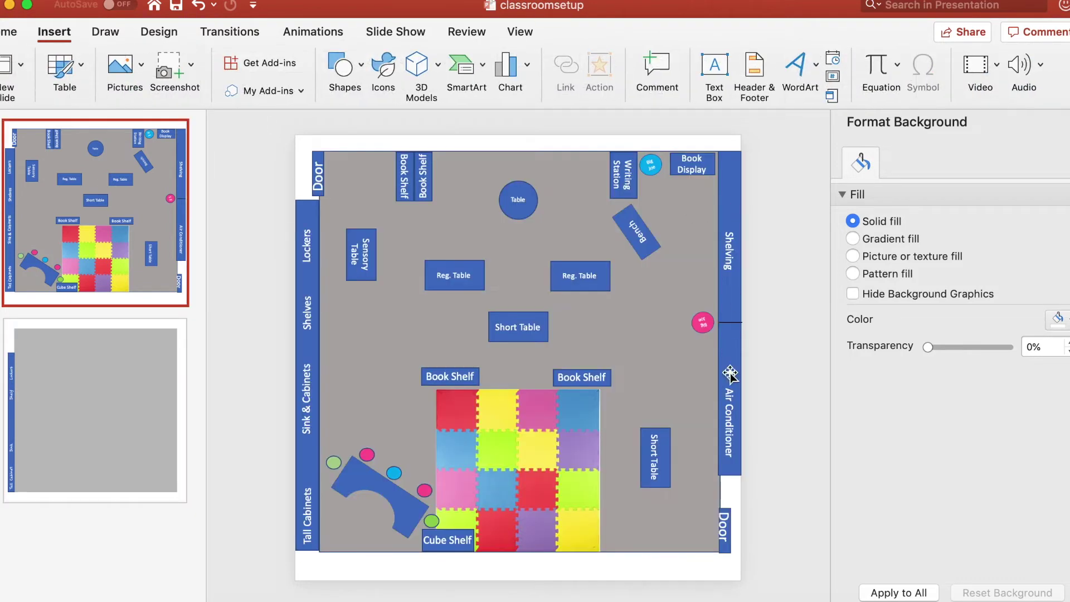
click(147, 421)
click(755, 370)
key(super+v)
drag(310, 323, 727, 319)
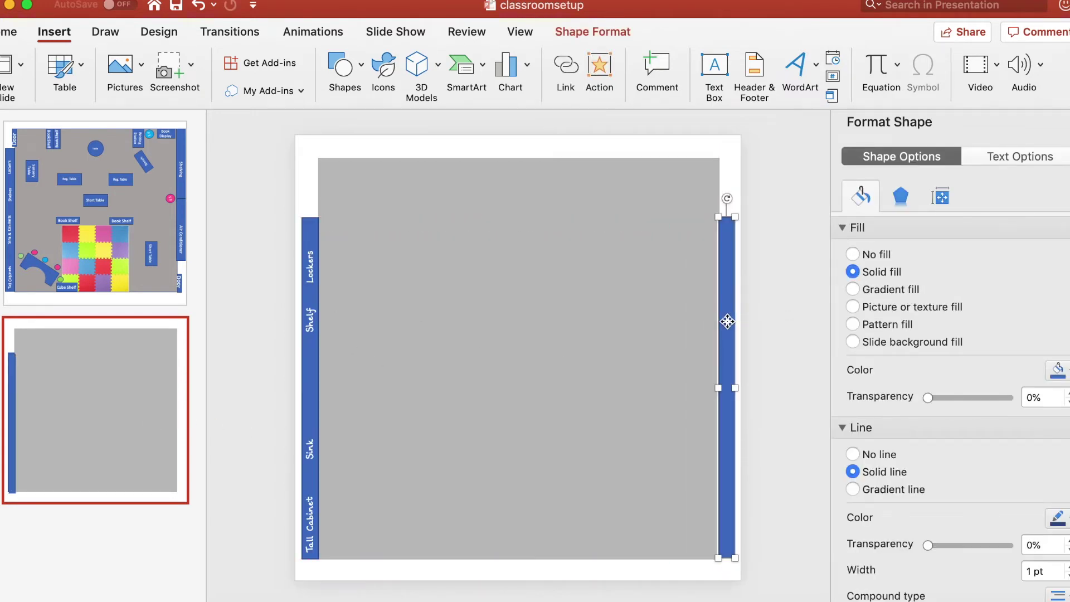
drag(733, 251, 734, 192)
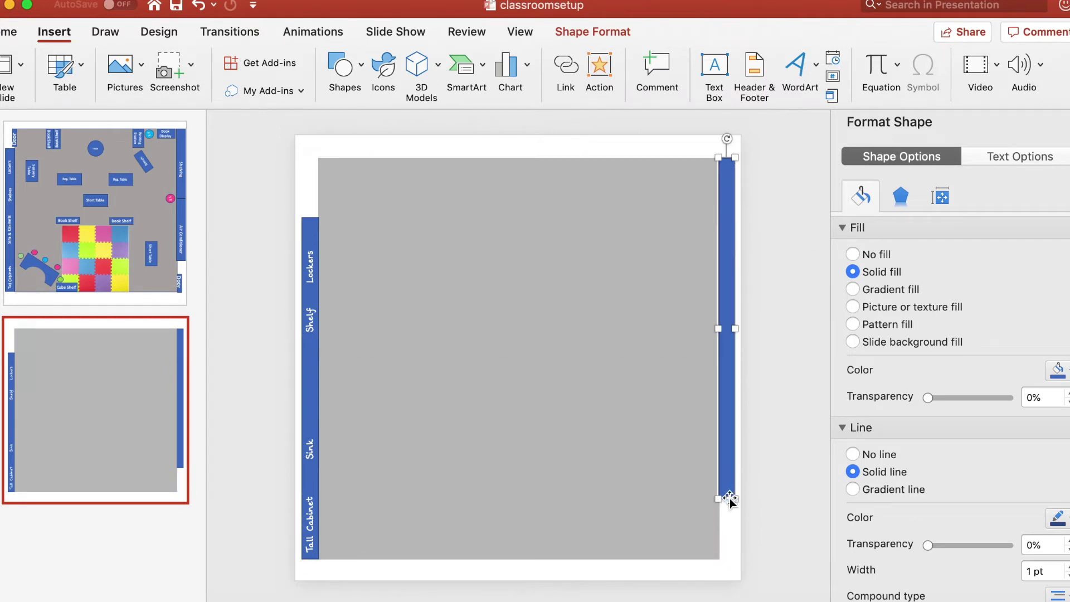
drag(734, 498, 737, 475)
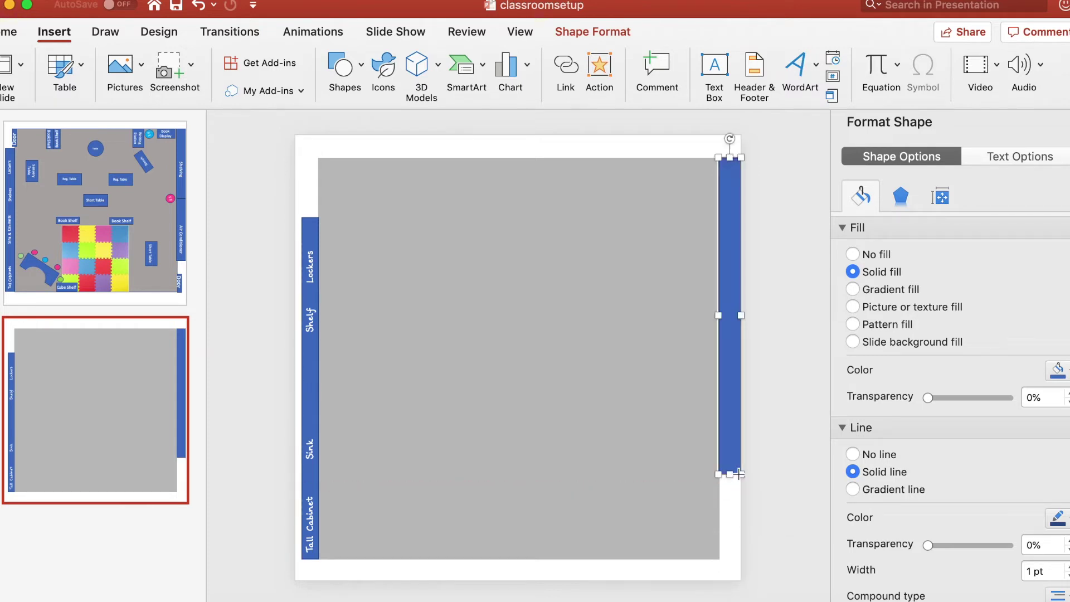
- Copy the "Tall Cabinet" label to the upper end of the right-hand blue bar, turn it to read downward and change its text to "Shelving"
click(769, 475)
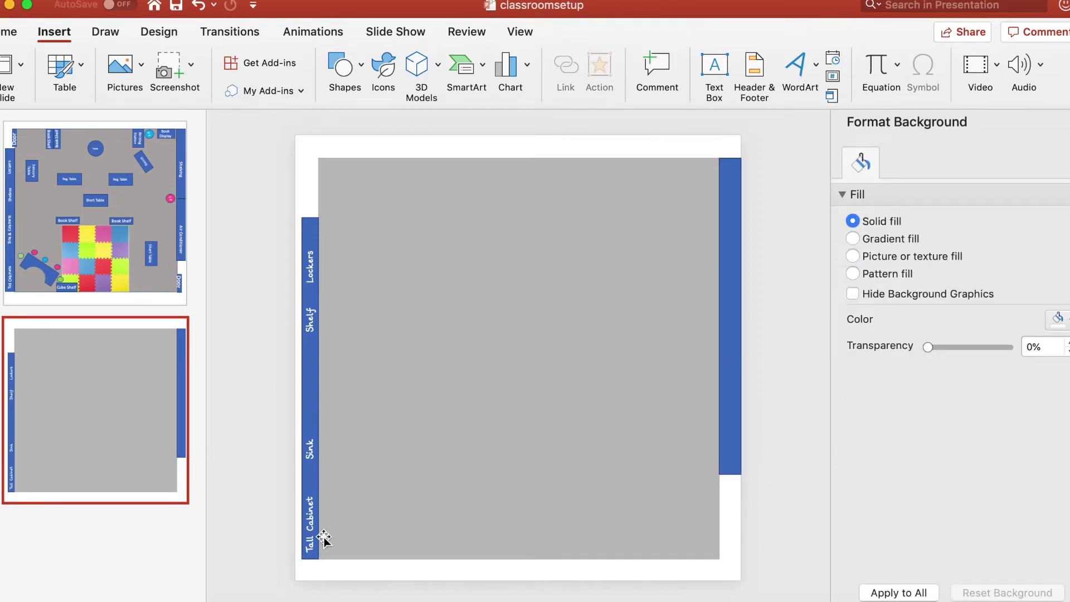
click(306, 508)
key(super+c)
key(super+v)
drag(306, 509, 736, 193)
triple_click(737, 193)
text(Shelving)
key(Escape)
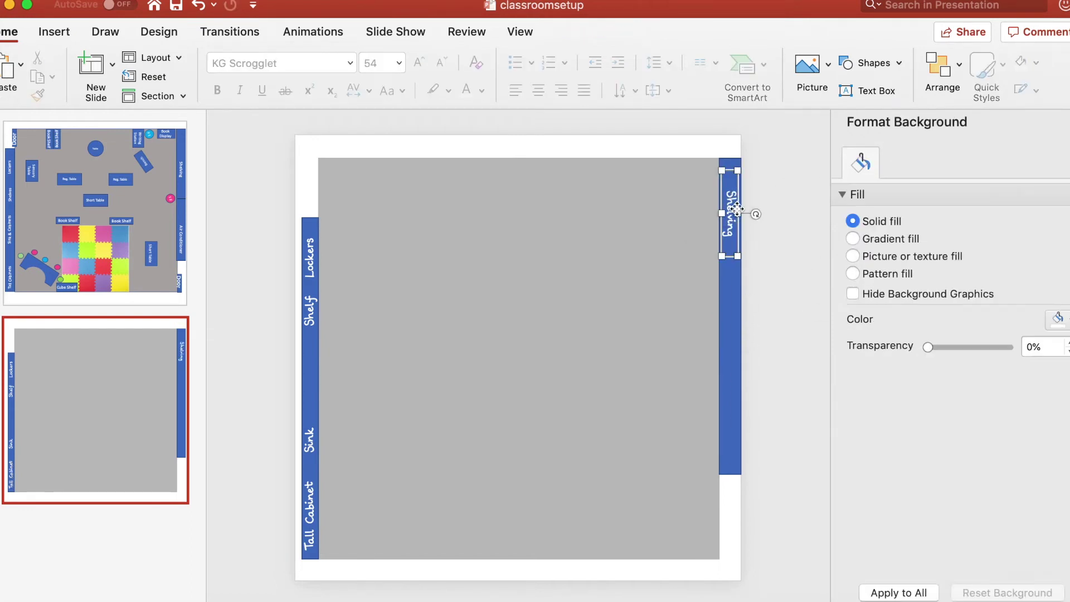
- Place a copy of the "Shelving" label near the lower end of the same bar and change its text to "Air Conditioner"
click(769, 316)
click(724, 212)
key(super+c)
key(super+v)
drag(726, 235, 721, 421)
triple_click(731, 413)
text(Air ir Conditioner)
click(771, 434)
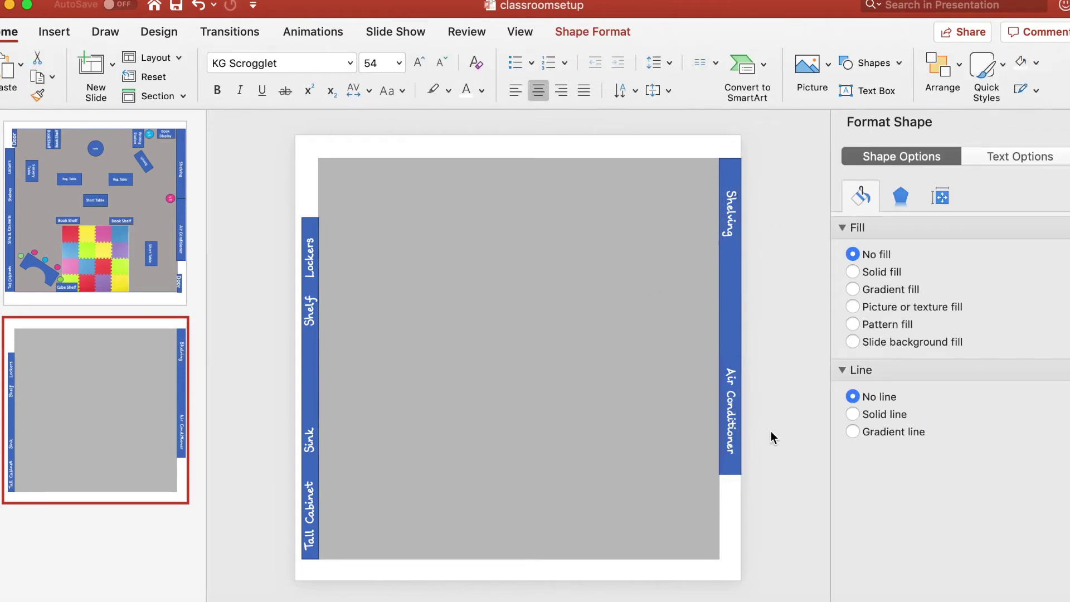
- Draw a horizontal line 1.5 in long across the right-hand bar, between the "Shelving" and "Air Conditioner" labels
click(53, 35)
click(361, 71)
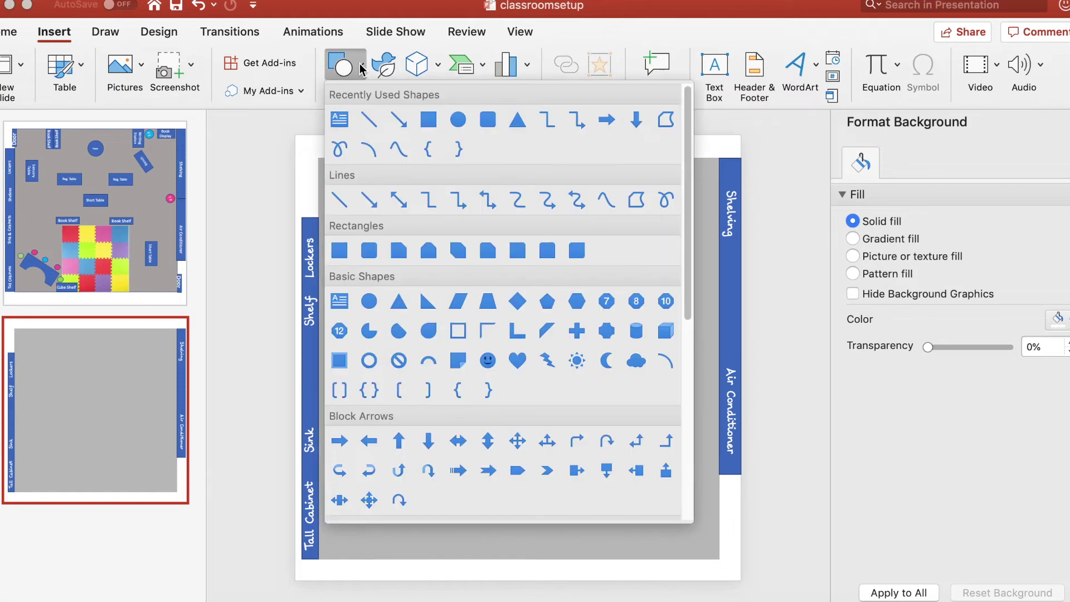
click(369, 119)
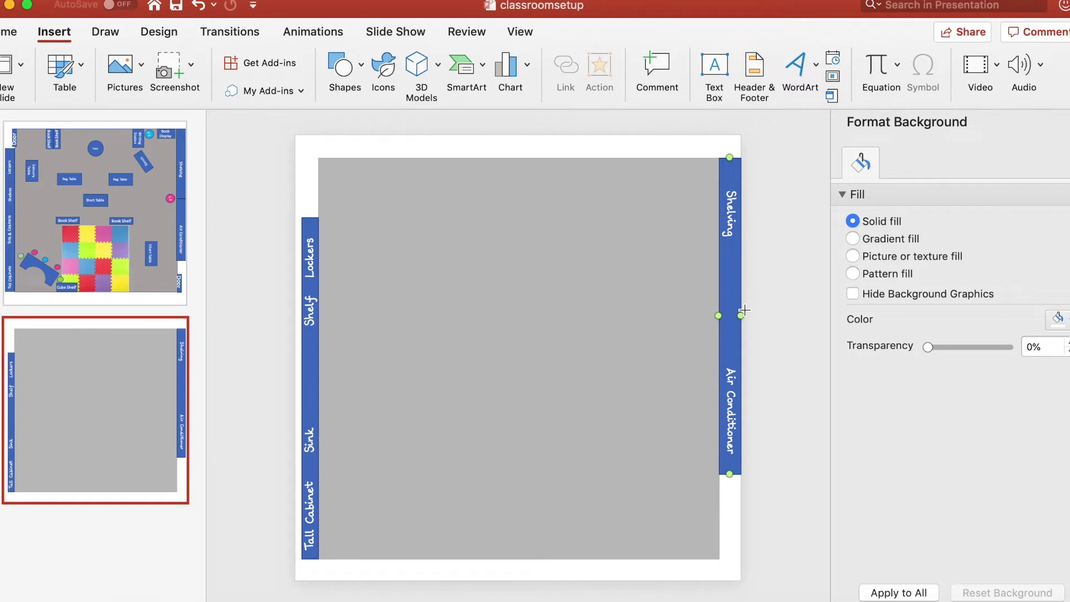
drag(719, 343, 741, 341)
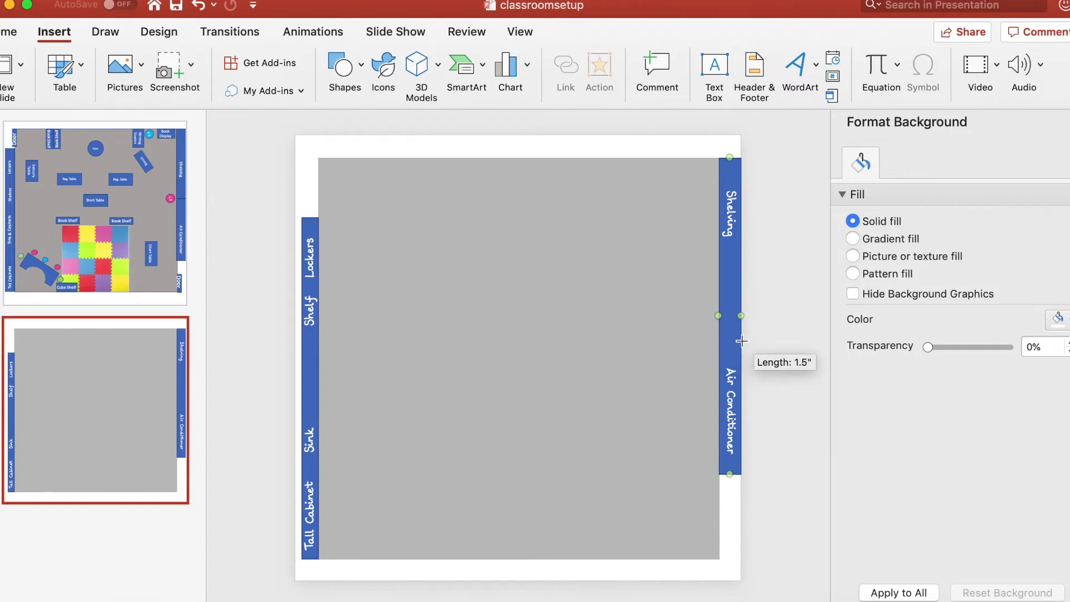
- Set the colour of the dividing line on the right-hand bar to white
click(1062, 325)
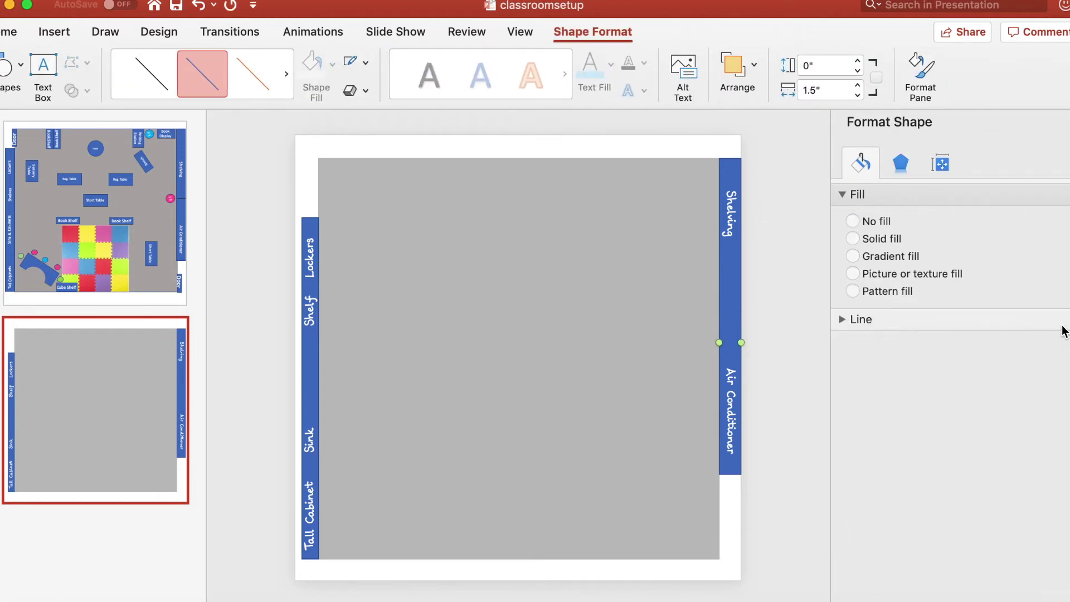
click(958, 322)
click(1056, 409)
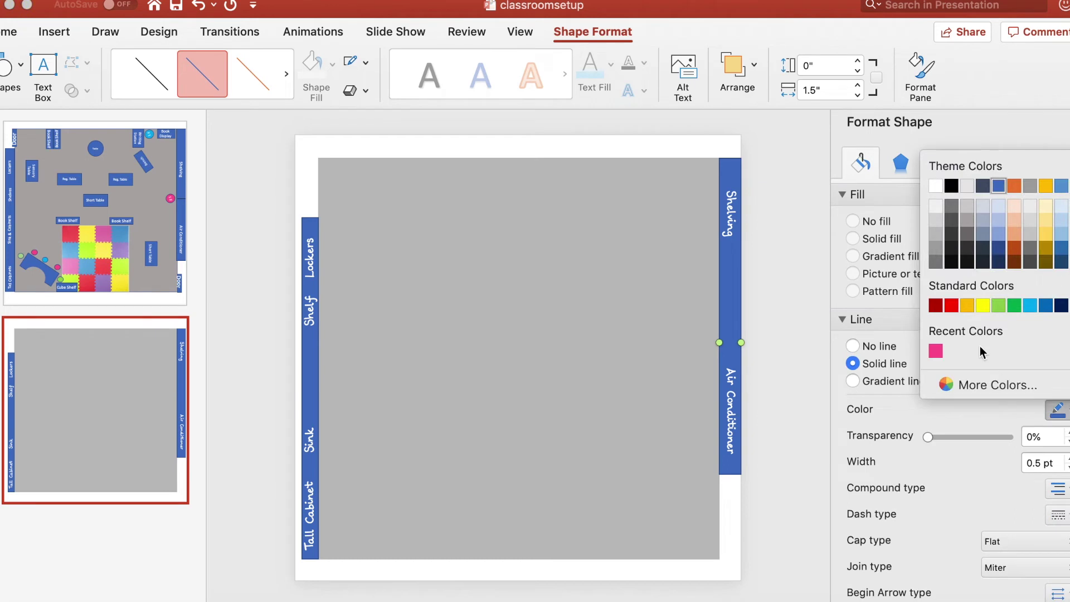
click(936, 186)
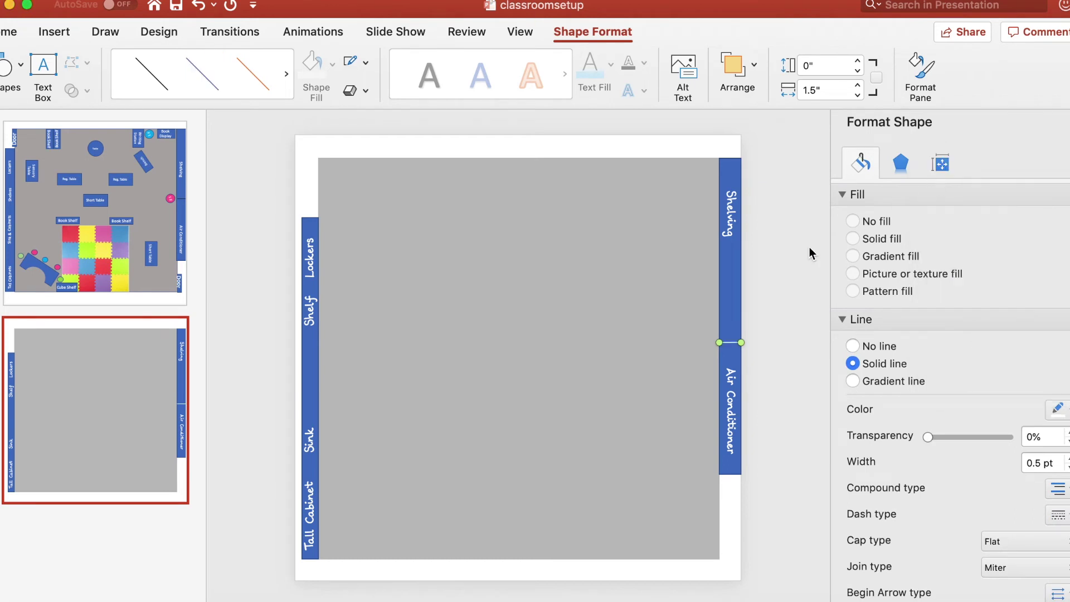
click(781, 270)
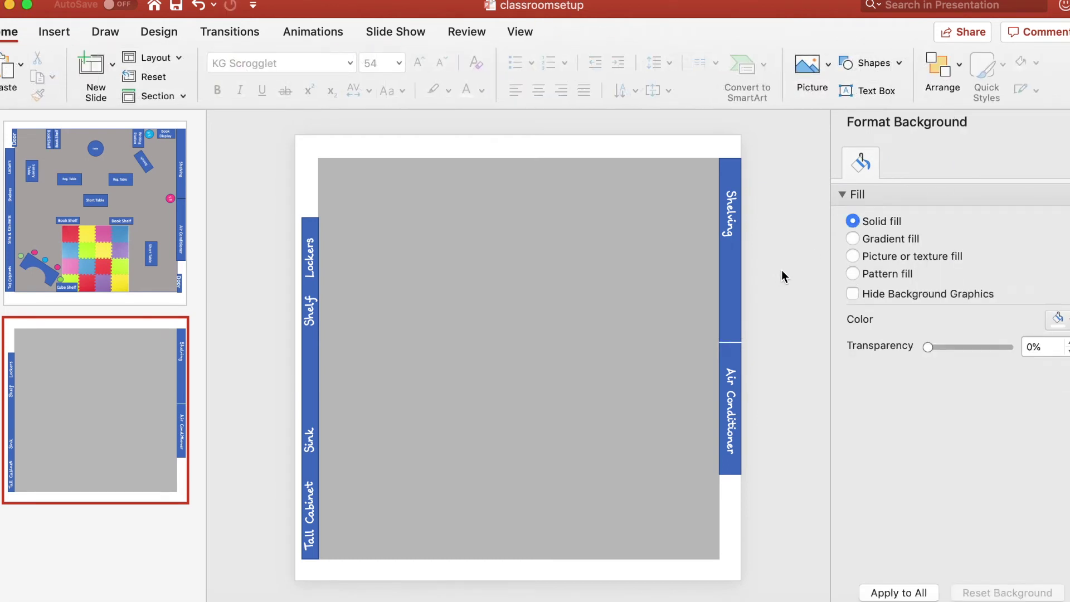
- Draw a rectangle about 1.09 in wide and 3.44 in high above the Lockers bar, flush with the grey square's top
click(49, 34)
click(363, 67)
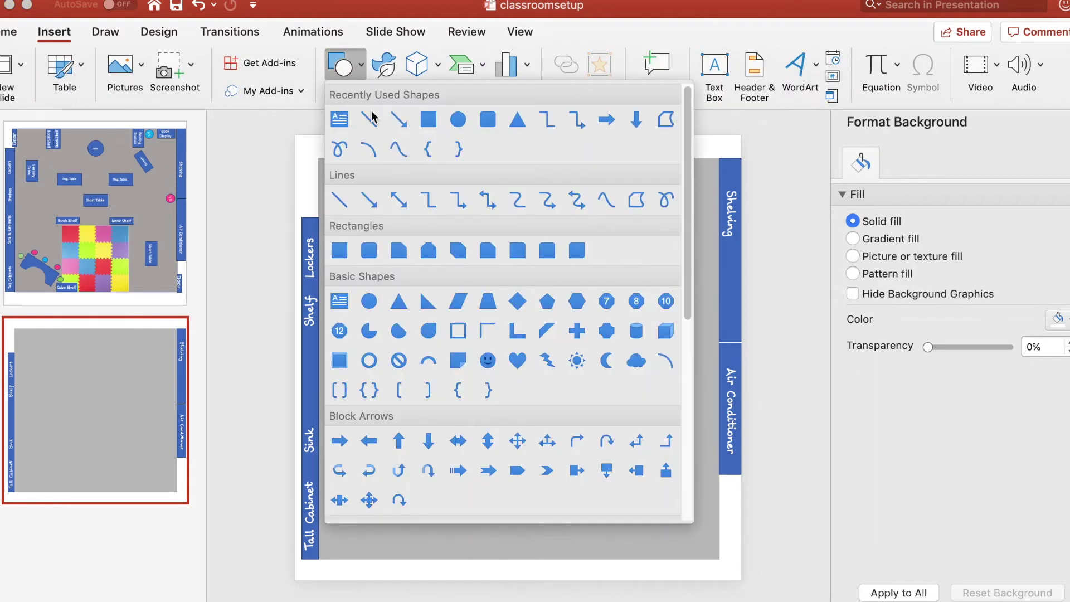
click(426, 115)
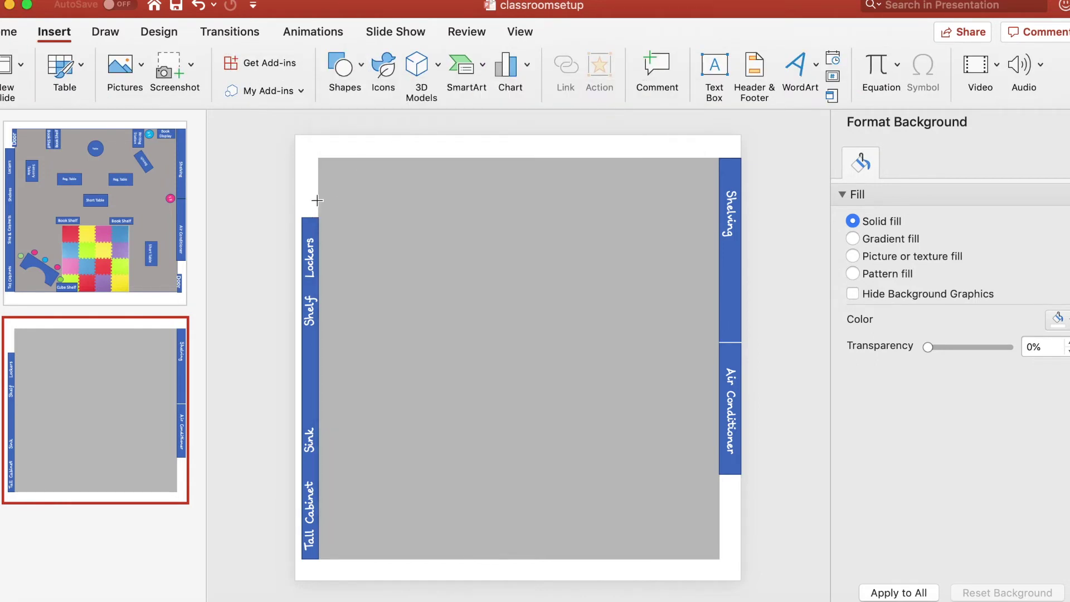
drag(317, 209, 304, 167)
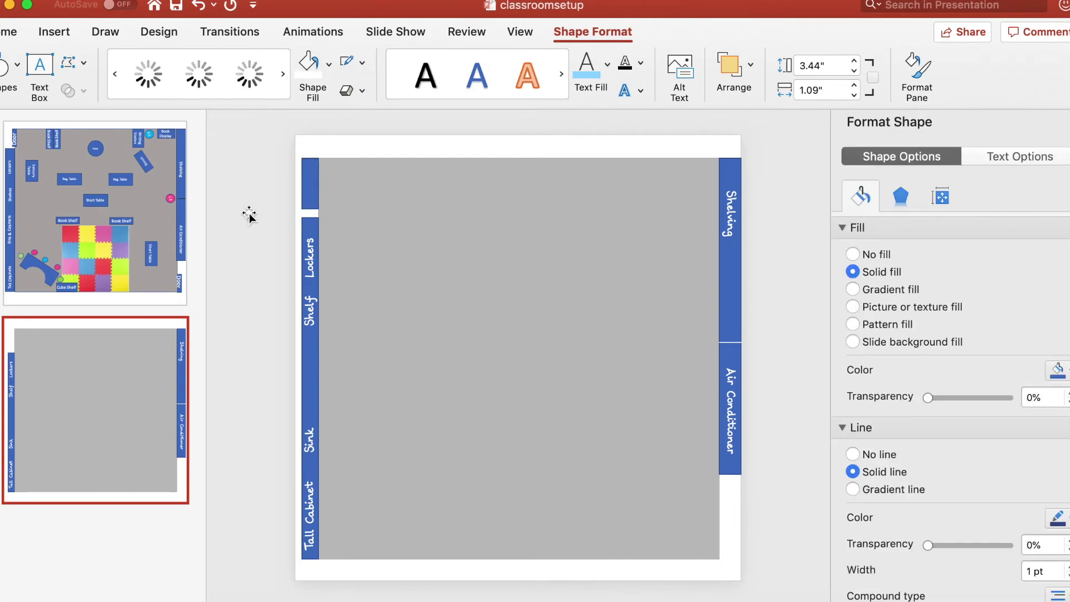
- Paste a label copy, change its text to "Door", turn it to read upward and place it on the small blue rectangle
key(super+v)
drag(728, 240, 317, 240)
double_click(378, 217)
key(BackSpace)
drag(400, 209, 263, 216)
drag(384, 188, 322, 161)
click(300, 161)
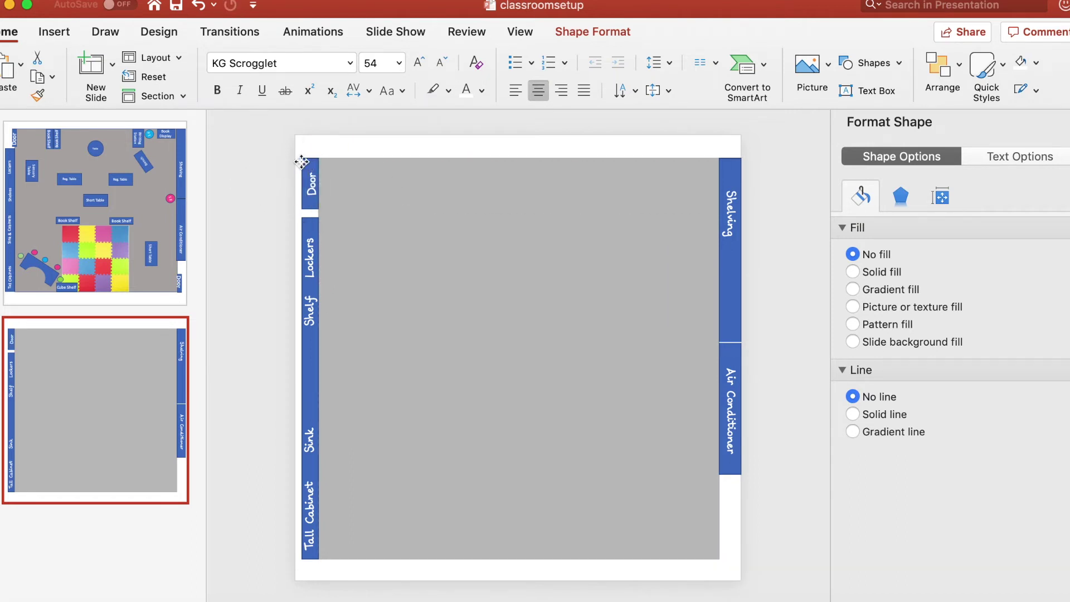
- Group the "Door" label with the small blue rectangle behind it
click(309, 177)
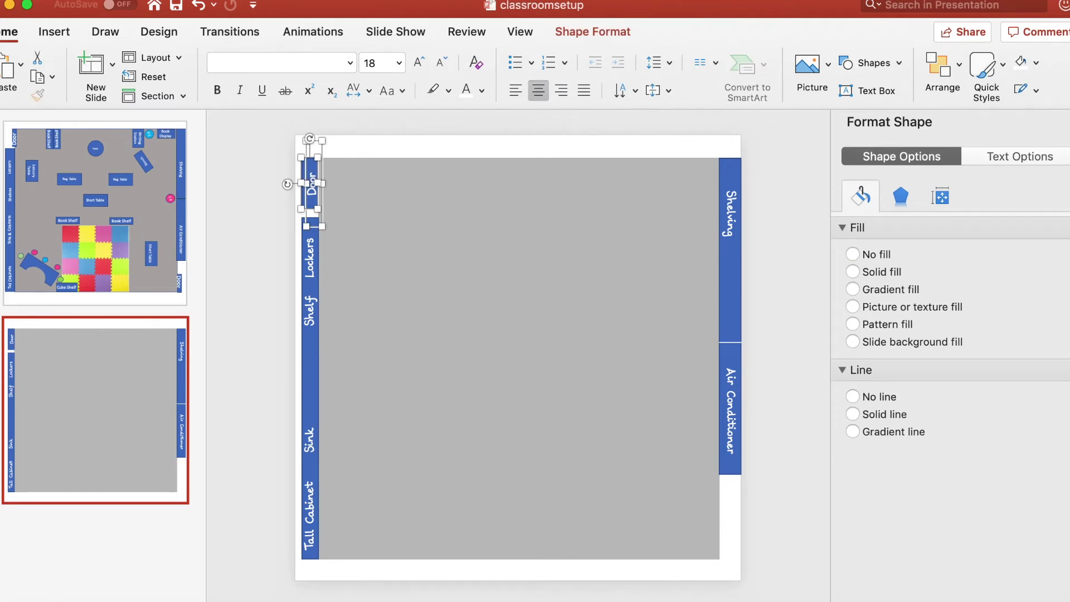
click(287, 0)
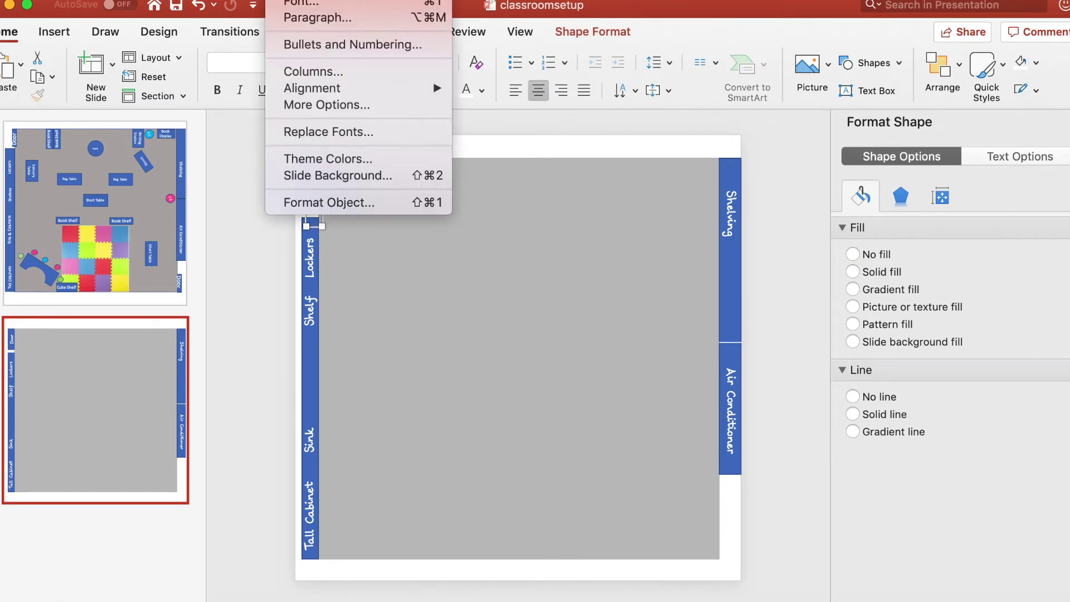
mouse_move(343, 0)
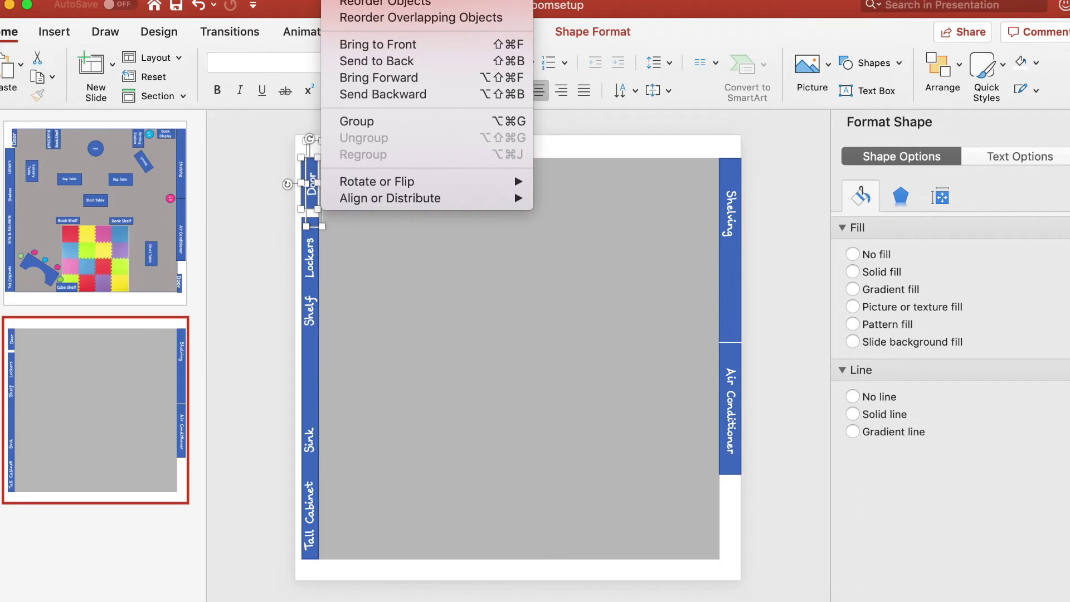
click(357, 122)
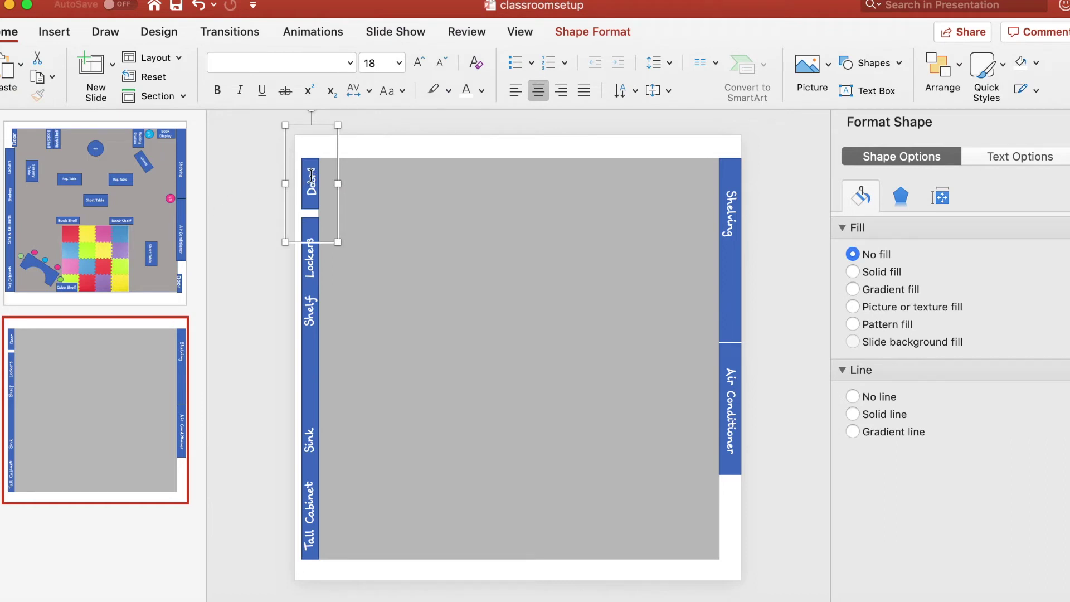
mouse_move(314, 171)
mouse_down()
mouse_move(430, 200)
mouse_move(399, 234)
mouse_move(437, 198)
mouse_move(370, 164)
mouse_move(311, 154)
mouse_up()
click(756, 534)
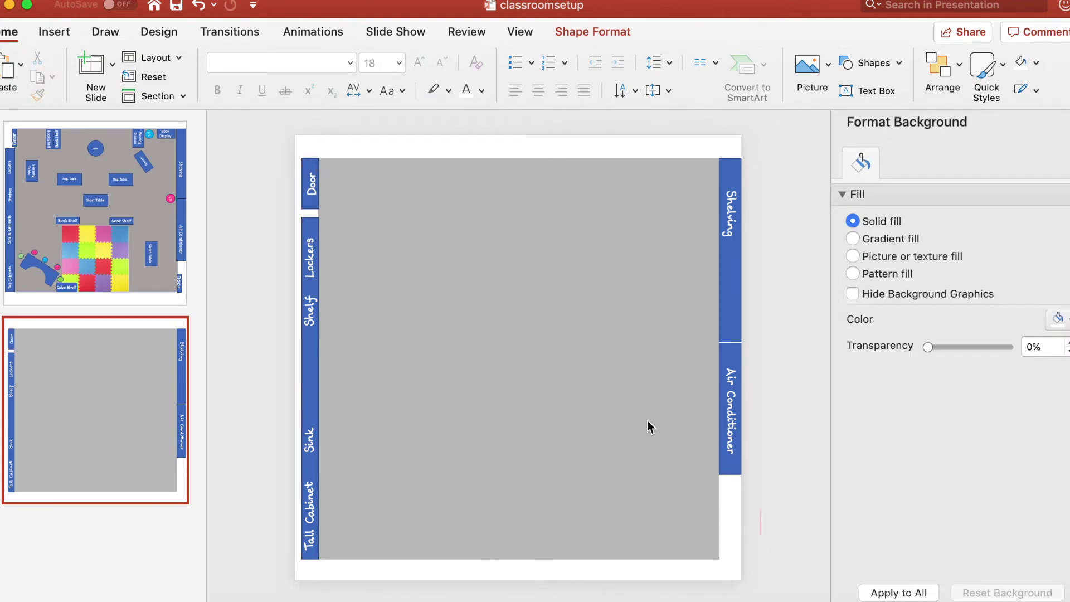
- Paste a copy of the grouped door block and select it for moving
key(super+v)
mouse_move(333, 167)
mouse_down()
mouse_move(633, 394)
mouse_move(327, 209)
mouse_move(322, 183)
mouse_move(333, 168)
mouse_up()
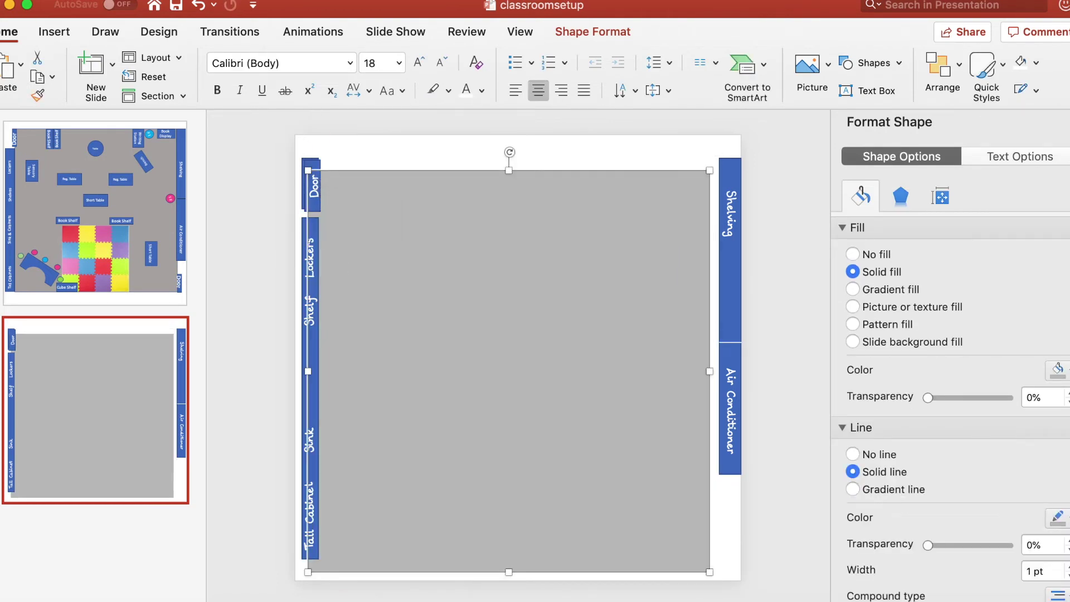
click(314, 189)
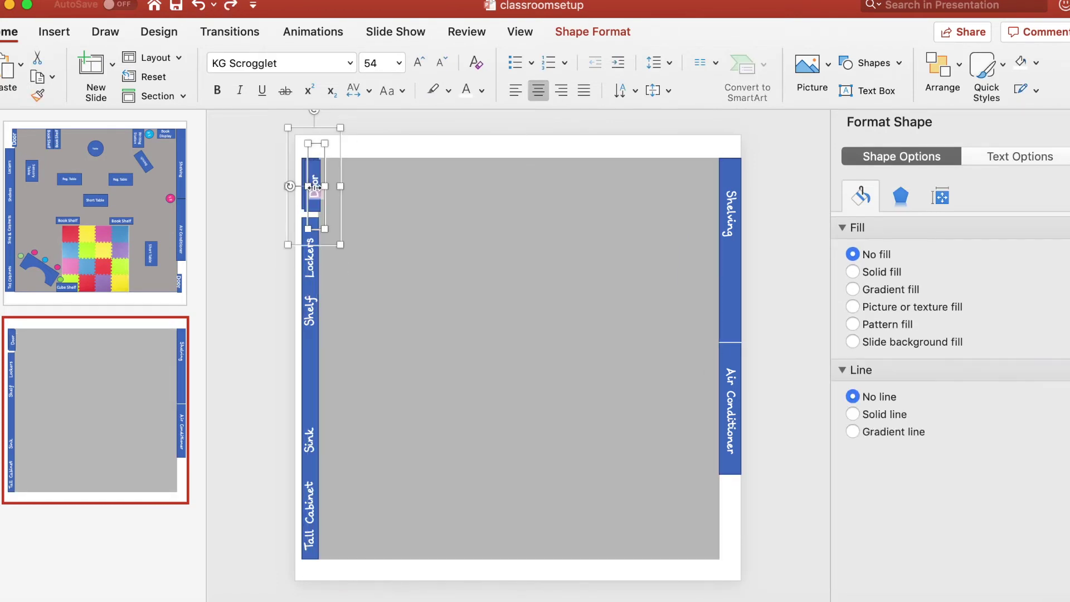
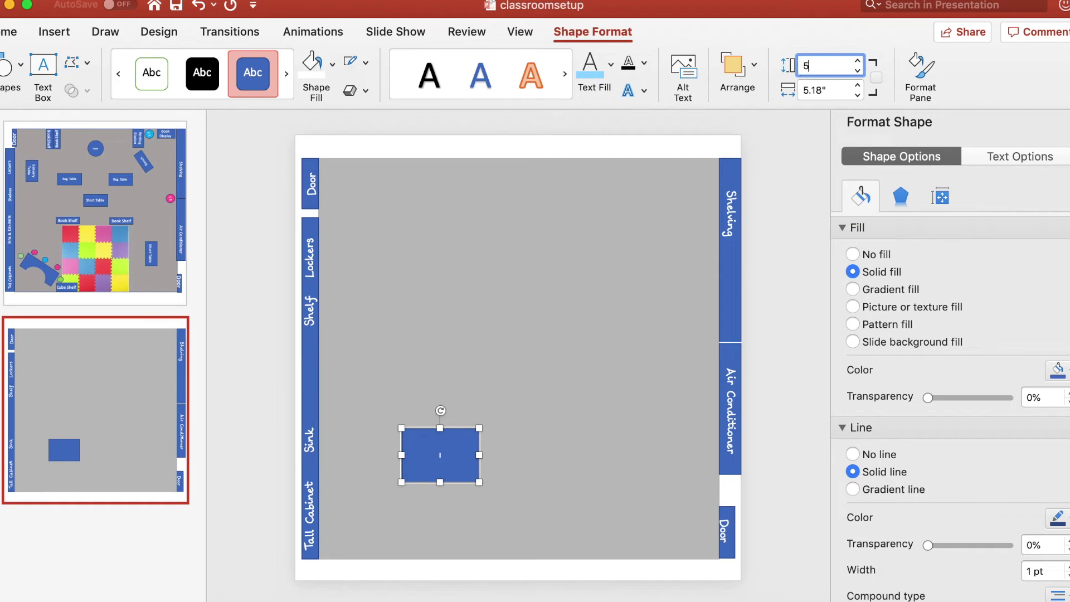
- Size the new blue rectangle to 3 in high by 5 in wide and tilt it clockwise by about 30 degrees
click(805, 91)
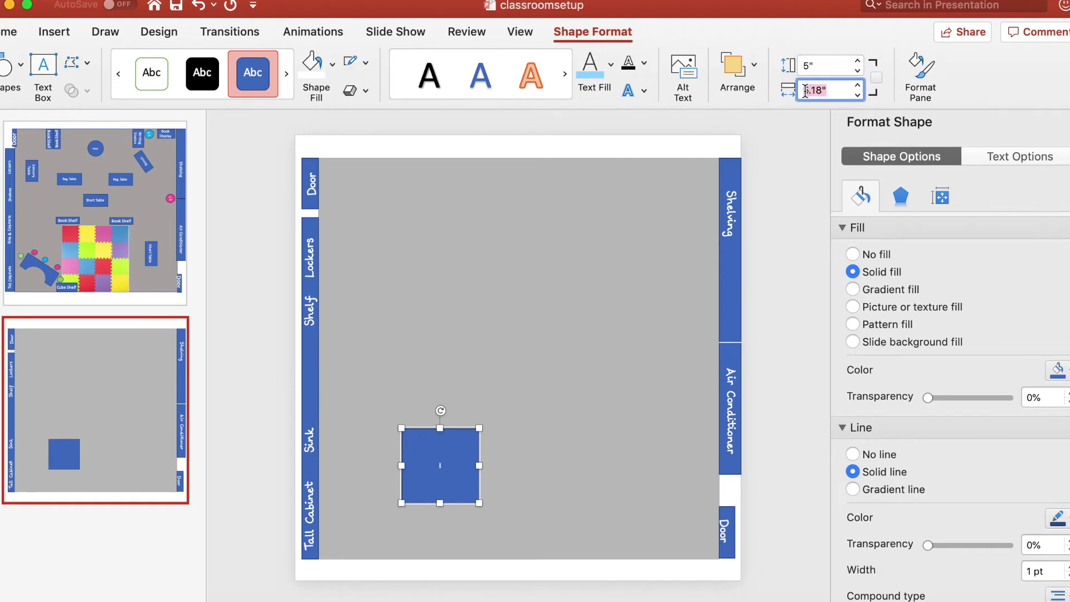
click(822, 58)
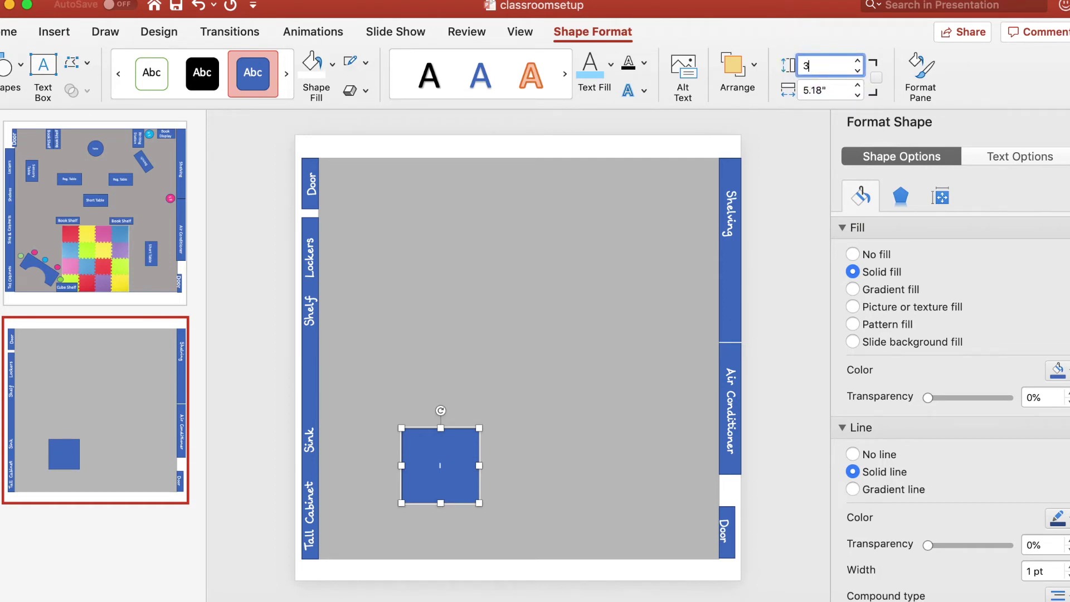
key(Return)
click(802, 89)
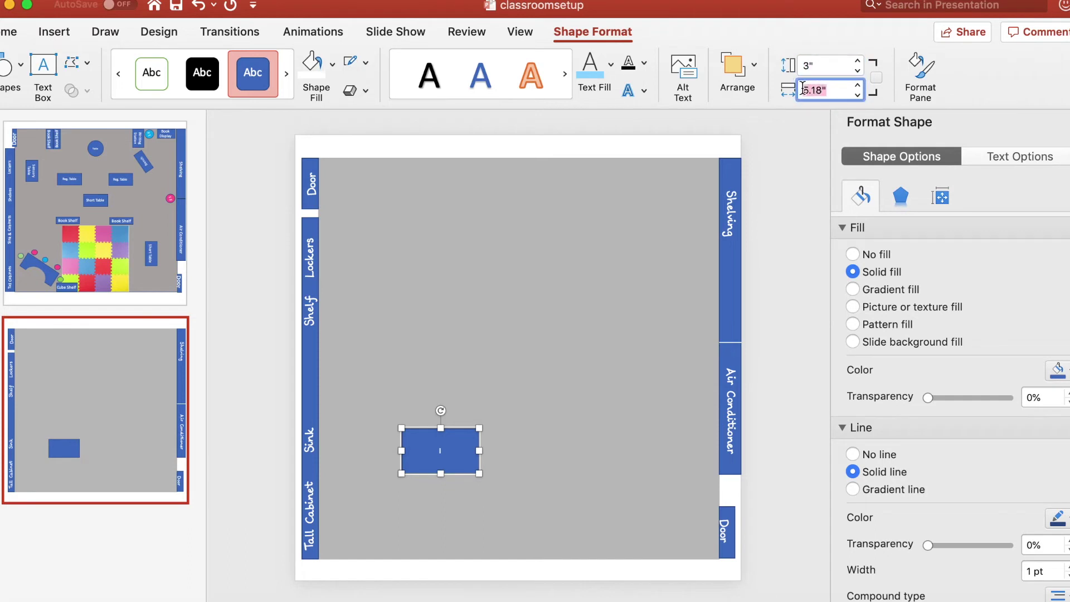
text(5)
key(Return)
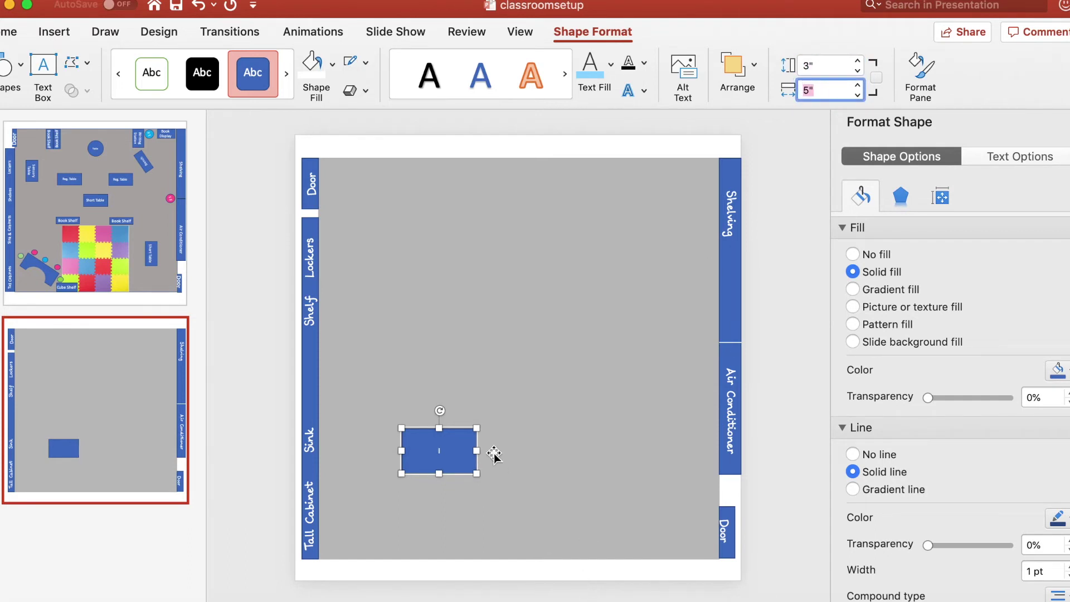
drag(440, 413, 462, 413)
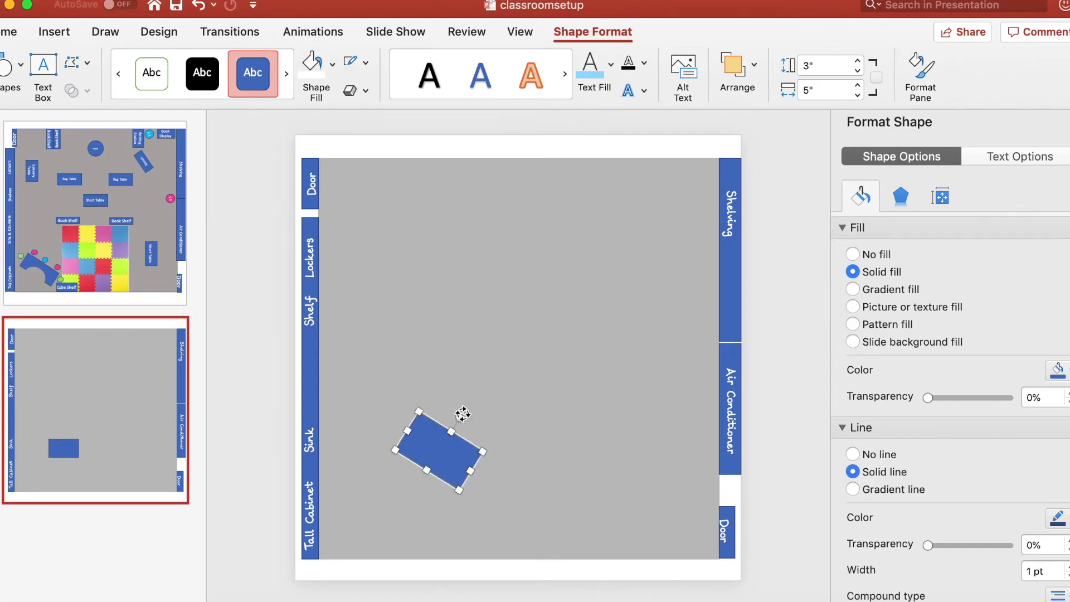
click(247, 422)
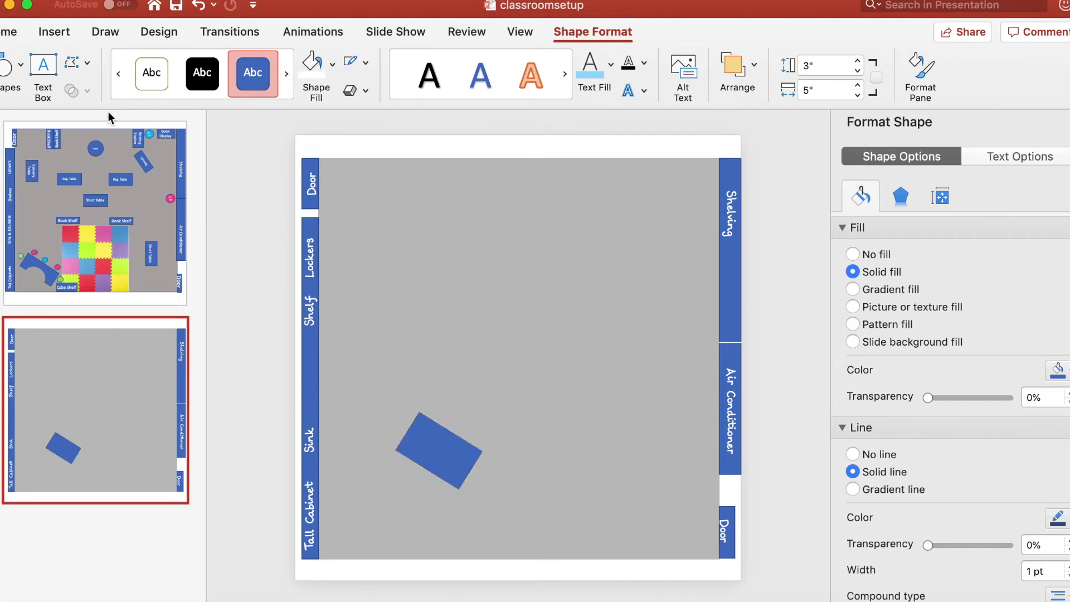
- Draw a circle about 2.86 in high and 2.94 in wide just below the tilted rectangle
click(72, 31)
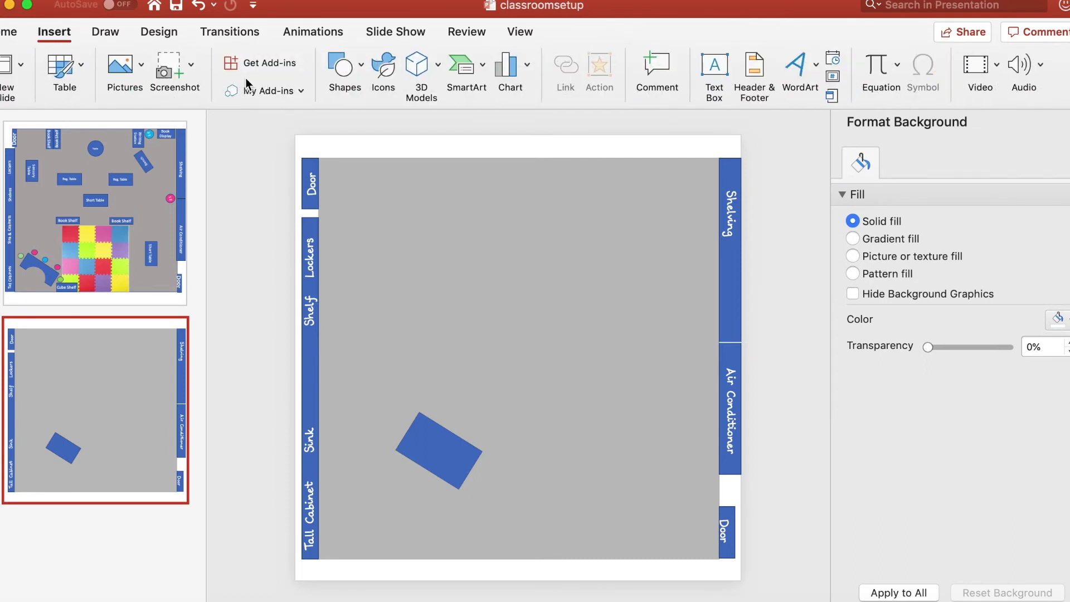
click(361, 70)
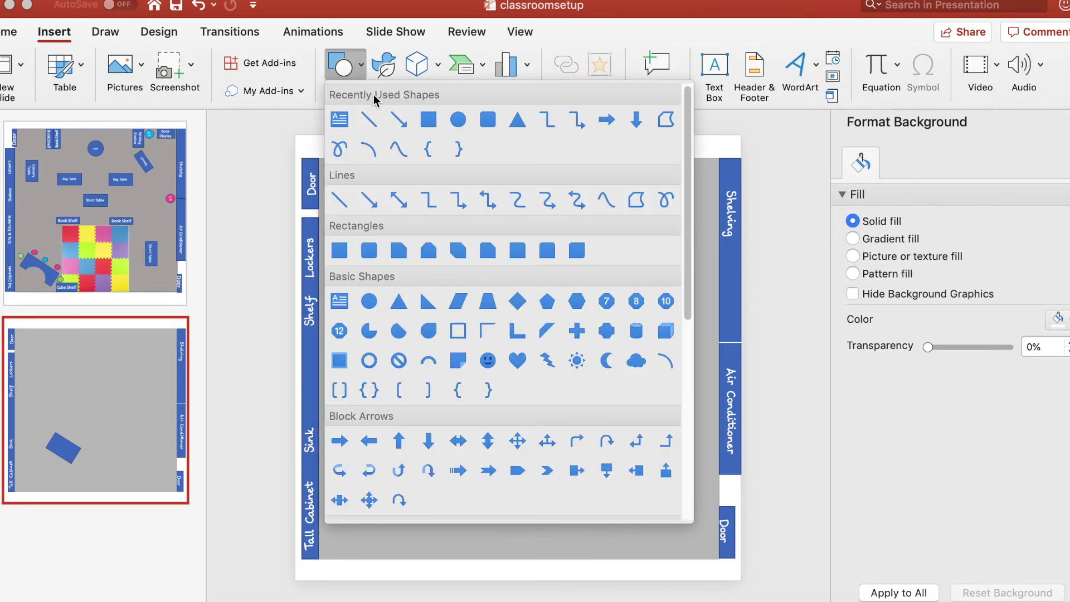
click(458, 119)
mouse_move(393, 480)
mouse_down()
mouse_move(441, 530)
mouse_move(419, 506)
mouse_up()
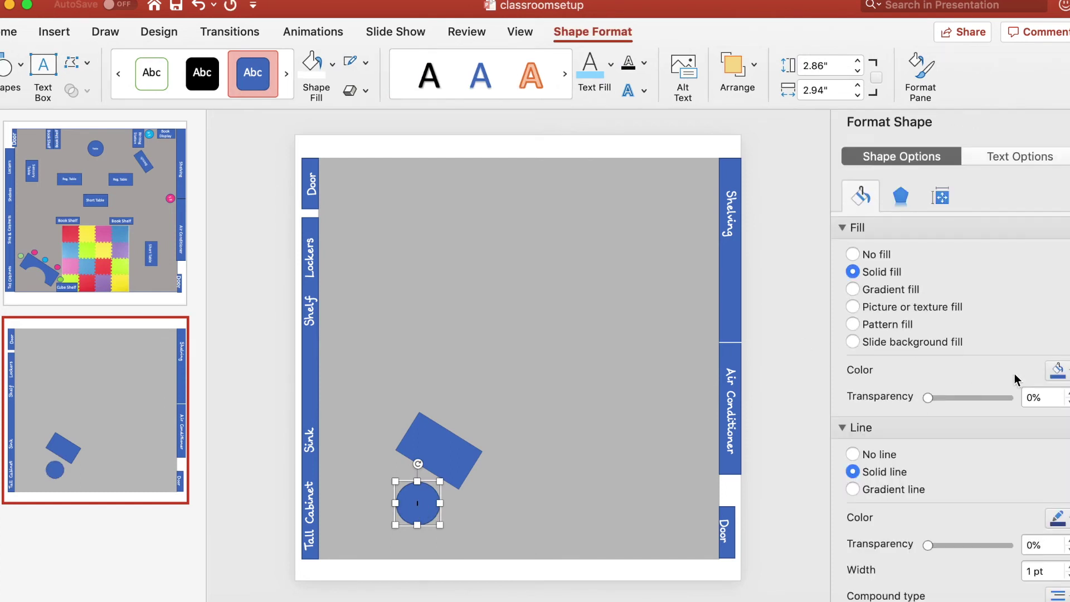
- Give the circle a grey fill matching the floor and a grey outline
click(1059, 371)
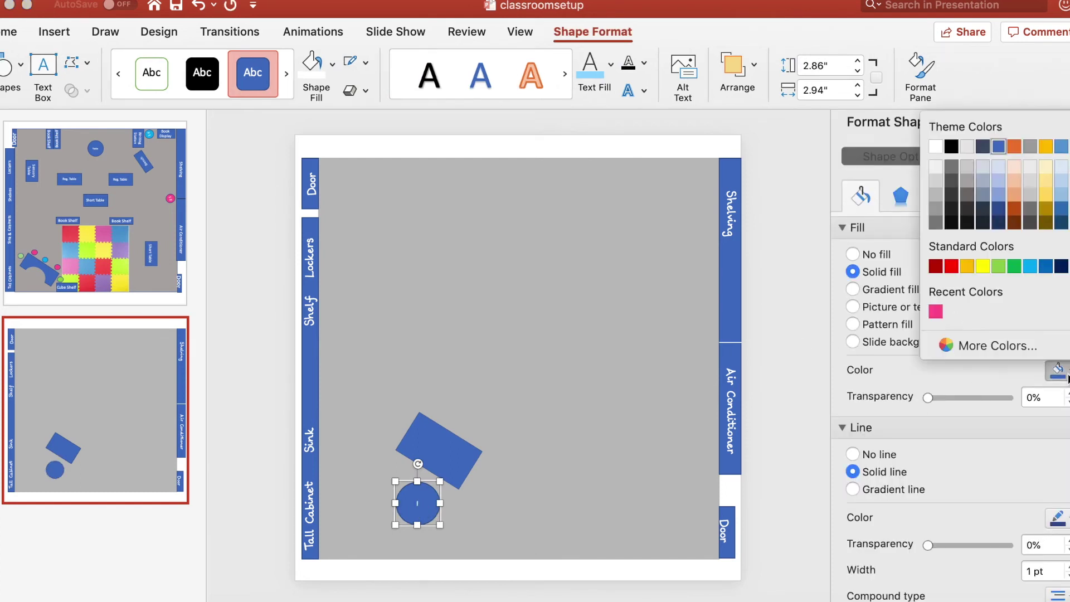
click(937, 194)
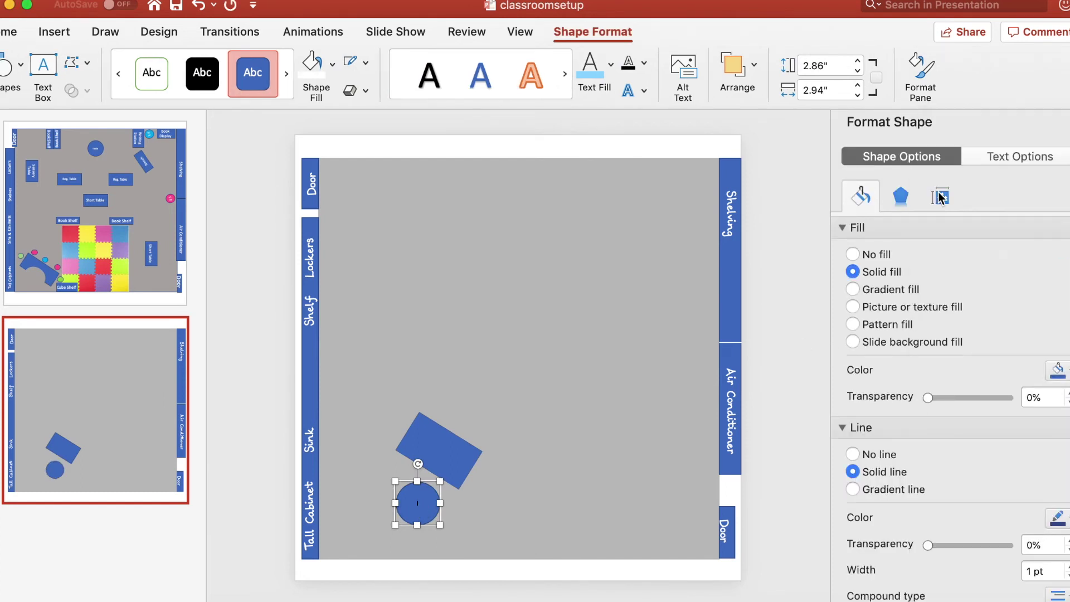
click(1059, 515)
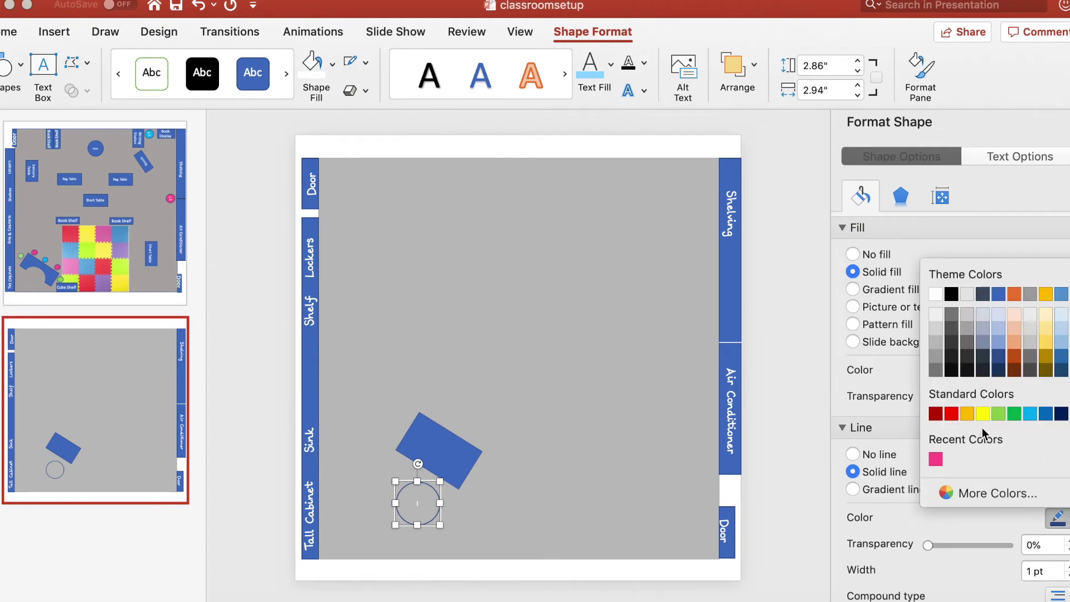
click(937, 356)
- Move the grey circle onto the tilted rectangle's lower edge so it cuts a curved notch into the table
drag(418, 501, 428, 461)
click(566, 382)
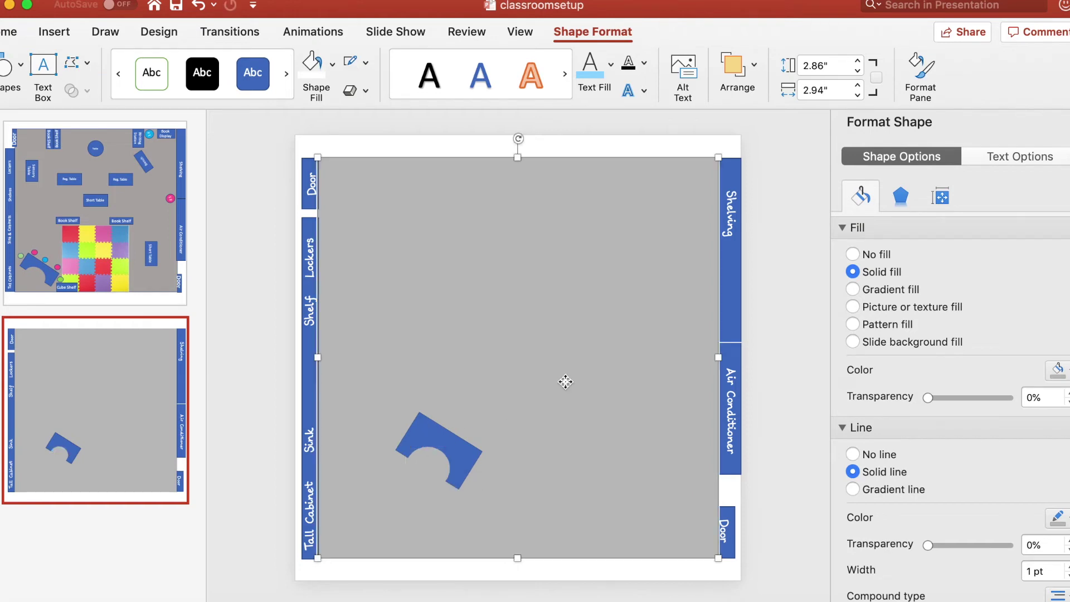
click(783, 346)
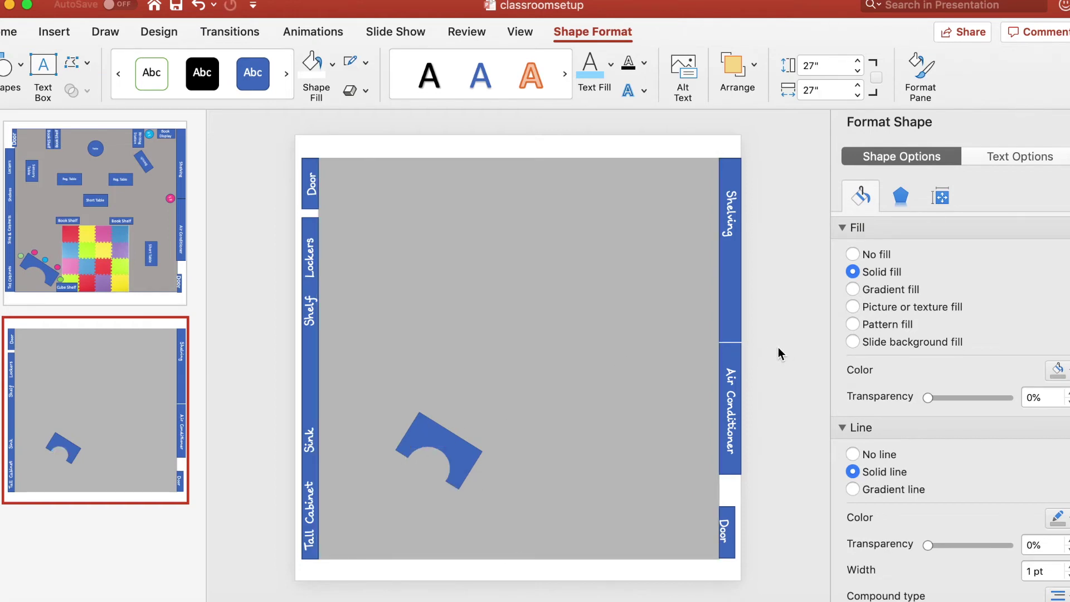
- Group the grey circle with the tilted rectangle and move the curved table to the floor's lower-left corner beside the Tall Cabinet
click(469, 458)
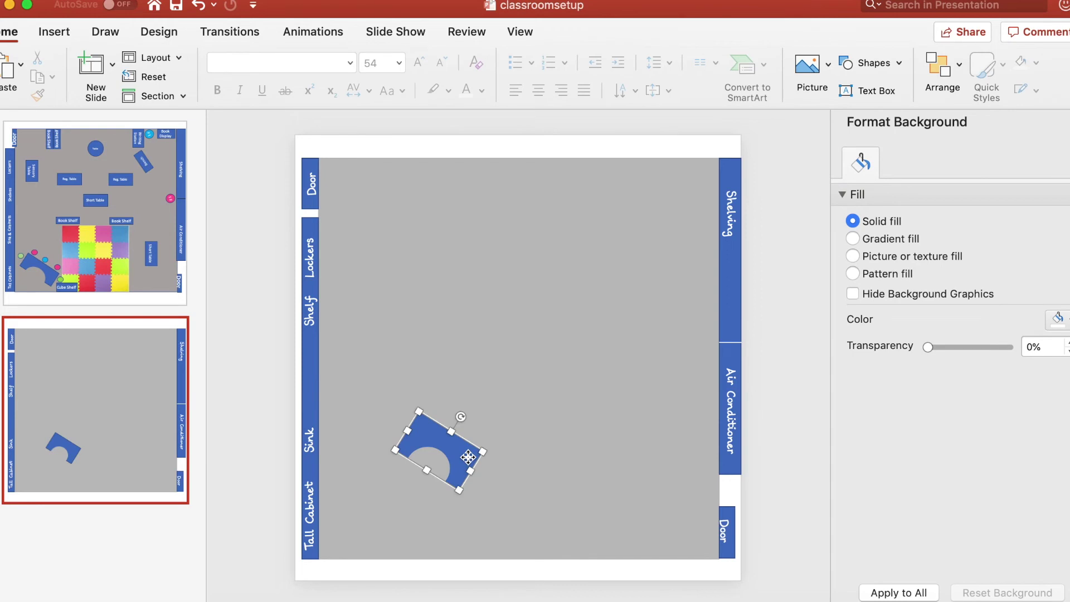
click(406, 500)
click(426, 468)
shift+click(468, 450)
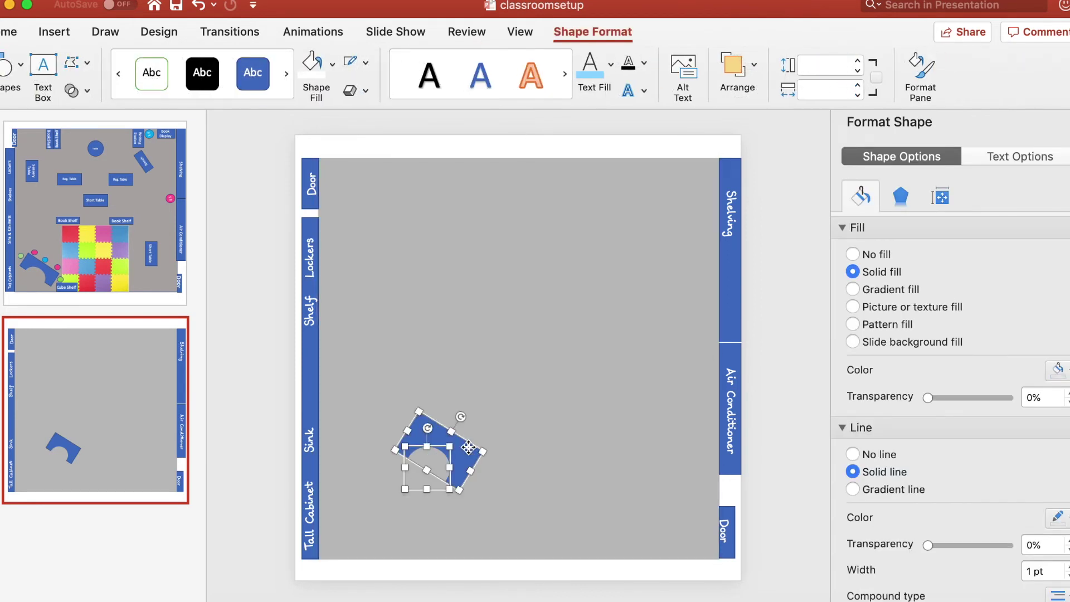
click(367, 2)
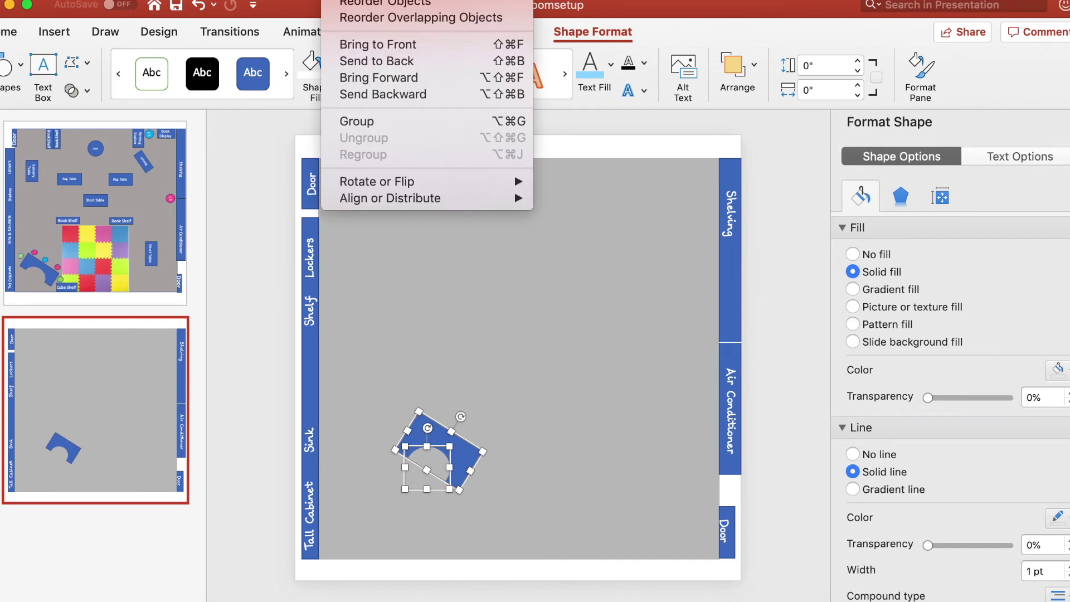
click(372, 122)
mouse_move(452, 444)
mouse_down()
mouse_move(585, 299)
mouse_move(564, 384)
mouse_move(498, 347)
mouse_move(556, 380)
mouse_move(430, 474)
mouse_up()
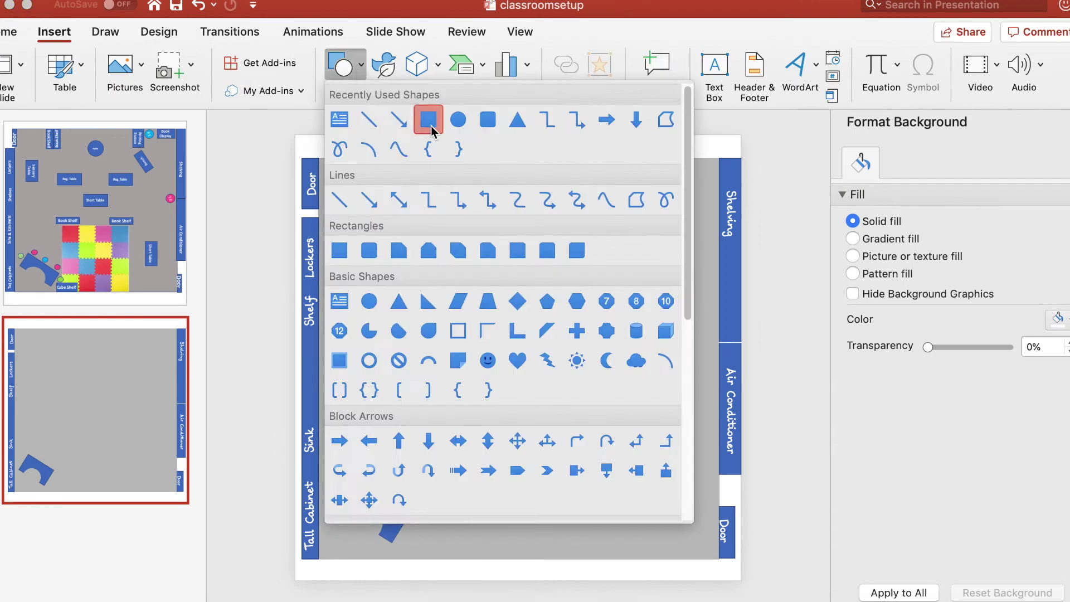
- Draw a small rectangle on the upper part of the floor and set its width to 3.3 in
click(426, 115)
mouse_move(381, 233)
mouse_down()
mouse_move(423, 258)
mouse_move(406, 250)
mouse_up()
click(815, 91)
text(3.3)
key(Return)
- Label the small rectangle "Book Shelf" in the KG Scrogglet font at 54 pt
drag(413, 241, 447, 240)
double_click(446, 240)
click(9, 33)
click(351, 64)
click(267, 153)
click(377, 63)
text(54)
key(Return)
text(Book Shelf)
- Reduce the "Book Shelf" text to 40 pt and place the shelf upright against the floor's top edge
triple_click(444, 243)
click(382, 61)
text(40)
key(Return)
drag(444, 215, 449, 172)
- Copy the book shelf, placing one upward-reading copy beside the original and two horizontal copies side by side across the middle of the floor
key(super+c)
key(super+v)
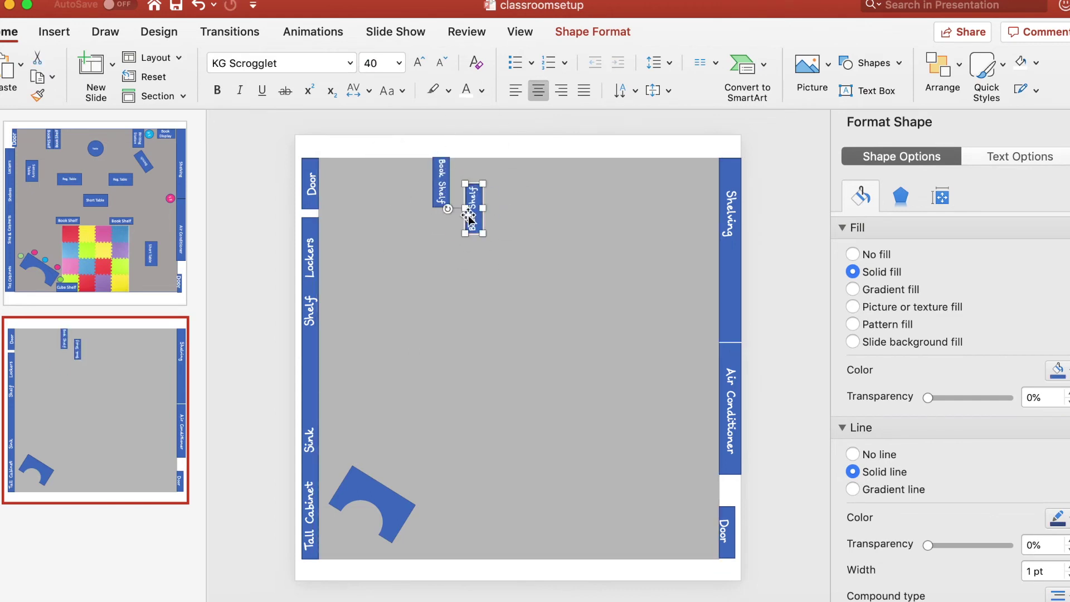
drag(475, 210, 466, 352)
drag(484, 358, 467, 261)
key(super+v)
drag(444, 183, 597, 203)
drag(596, 364, 582, 354)
click(781, 370)
- Draw a table rectangle above the horizontal book shelves and size it 2 in high by 5 in wide
click(54, 32)
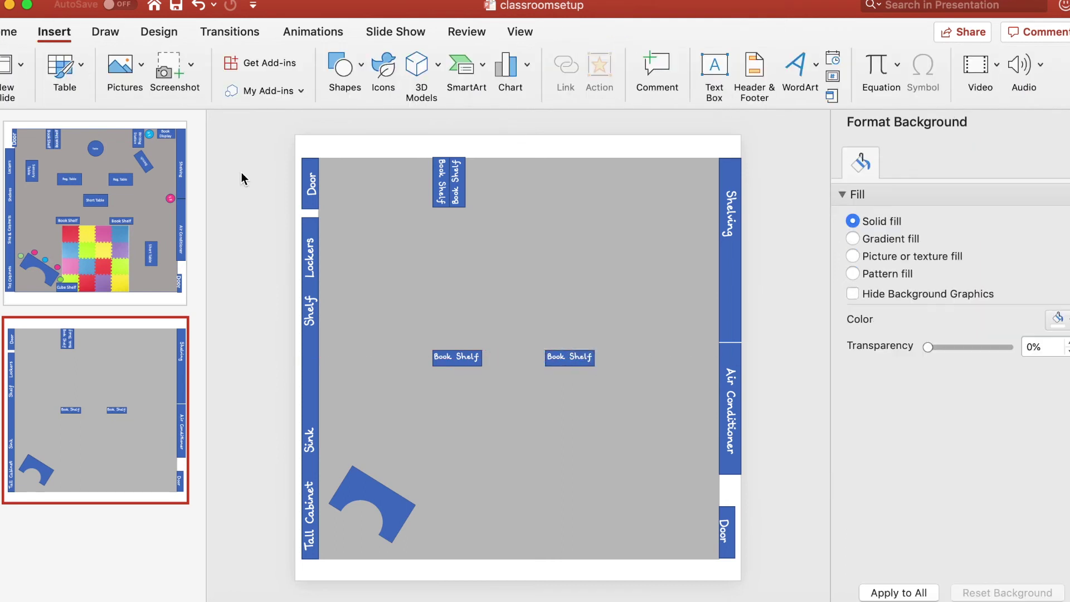
click(360, 70)
click(428, 120)
mouse_move(414, 285)
mouse_down()
mouse_move(481, 311)
mouse_move(473, 296)
mouse_move(599, 294)
mouse_up()
click(823, 65)
text(2)
key(Return)
click(822, 90)
text(5)
key(Return)
- Paste three copies of the table and arrange all four in two rows of two above the horizontal book shelves
key(super+c)
key(super+v)
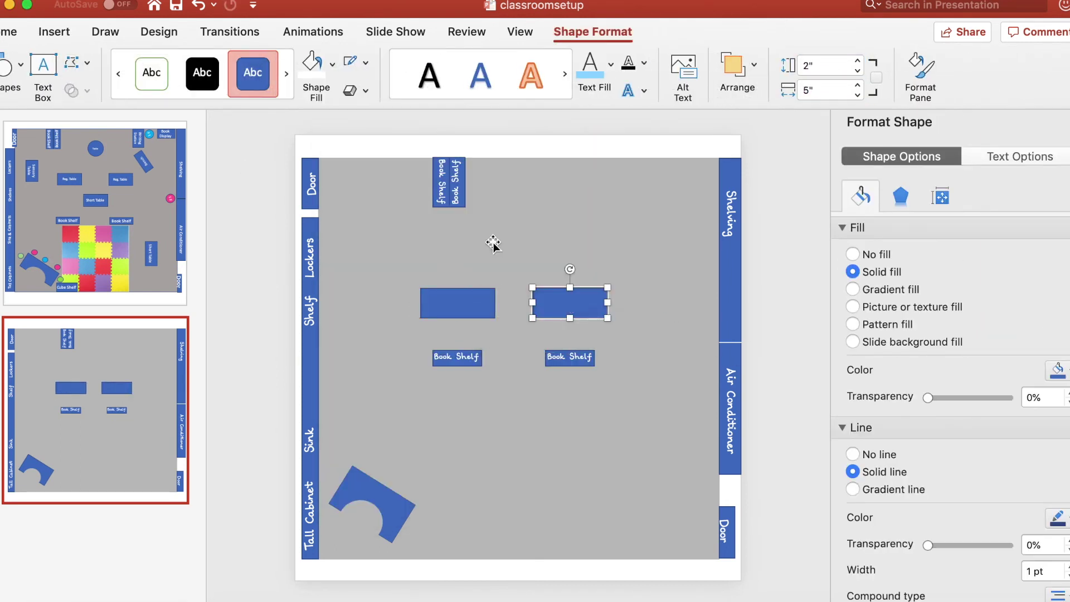
key(super+v)
drag(459, 310, 456, 251)
key(super+v)
drag(492, 300, 597, 241)
key(Escape)
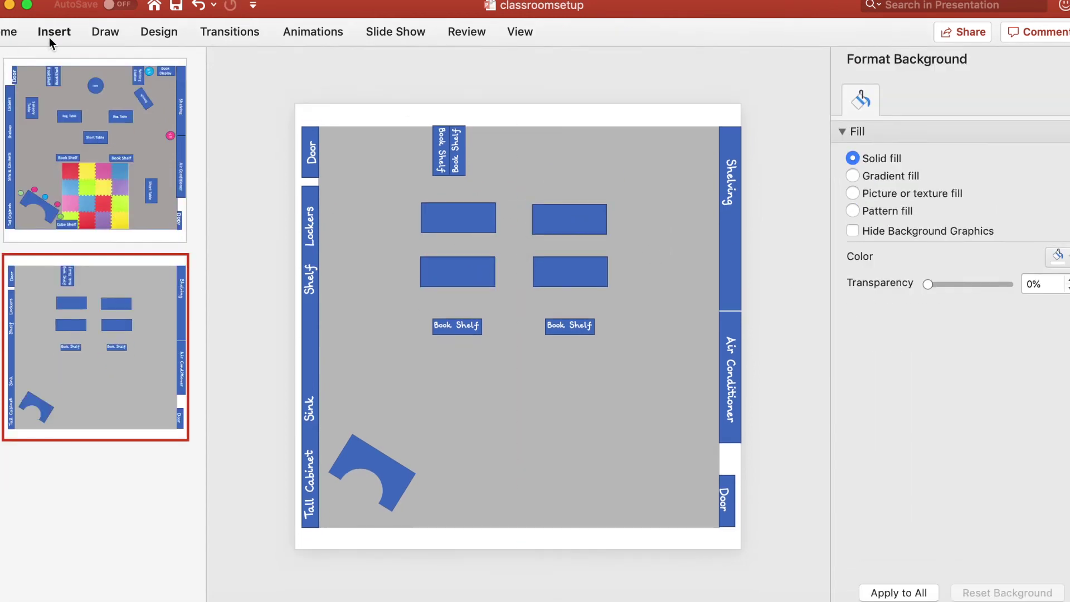
- Draw a small oval about 0.88 in high and 0.68 in wide above the curved table
click(54, 32)
click(360, 70)
click(428, 119)
mouse_move(369, 438)
mouse_down()
mouse_move(396, 461)
mouse_move(385, 454)
mouse_up()
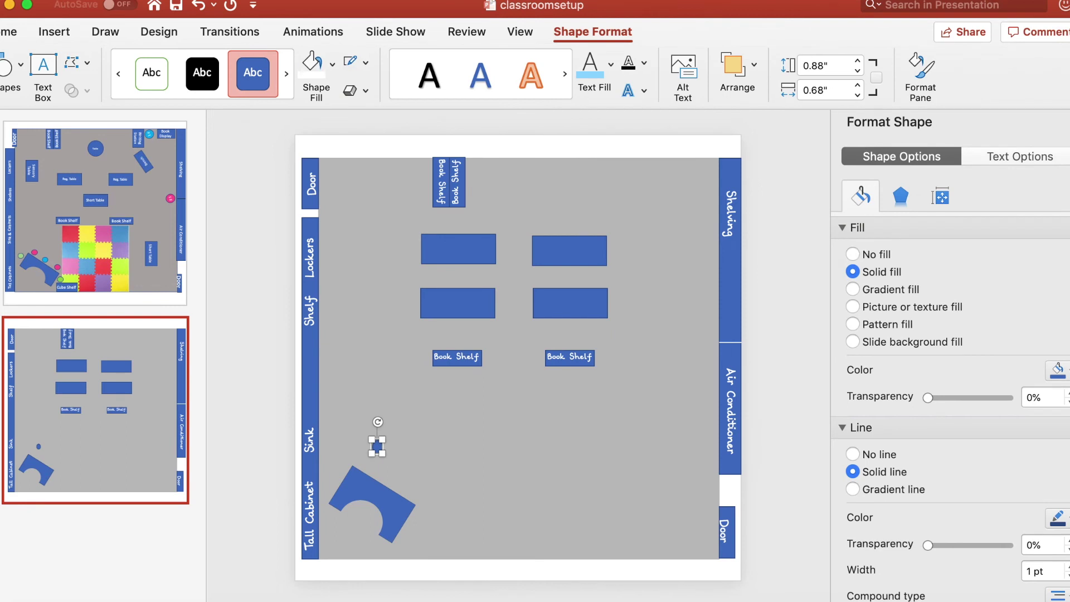
- Give the small oval a pink fill and pink outline and move it to the curved table's outer edge
click(1060, 369)
click(934, 308)
click(1060, 517)
click(934, 457)
drag(377, 444, 378, 468)
- Duplicate the pink oval and make the copy light blue without an outline
key(super+d)
click(1059, 370)
click(1030, 267)
click(1057, 518)
click(1030, 414)
click(854, 454)
click(446, 482)
- Add another oval copy along the curved table's outer edge and fill it light green
drag(360, 462, 413, 487)
key(super+c)
key(super+v)
click(1063, 369)
click(995, 267)
click(498, 481)
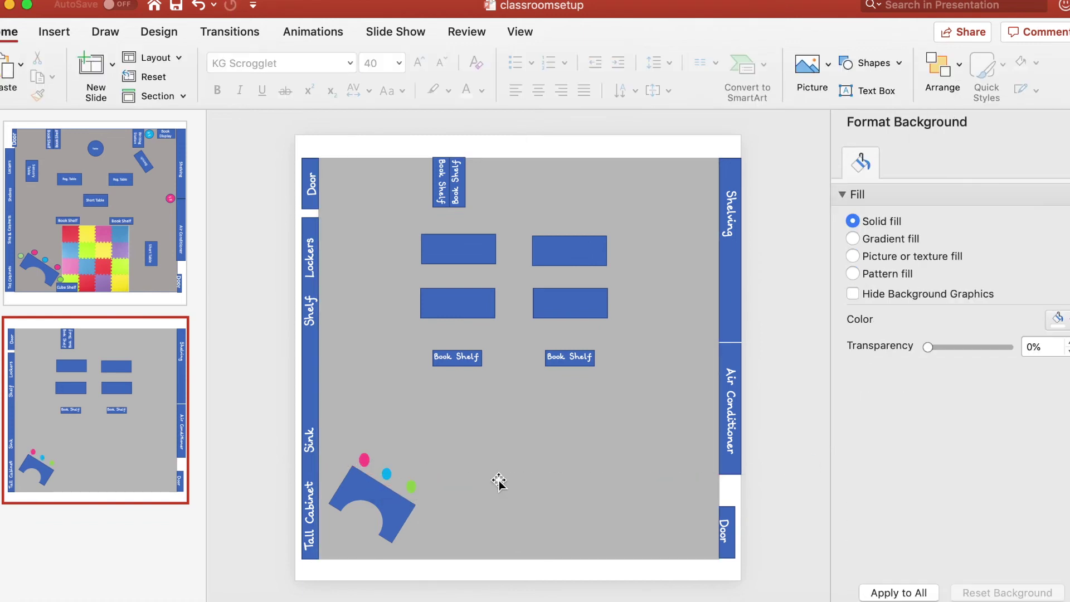
- Examine the finished floor plan on the first slide, including its labelled furniture, seats and colourful foam mat
click(120, 227)
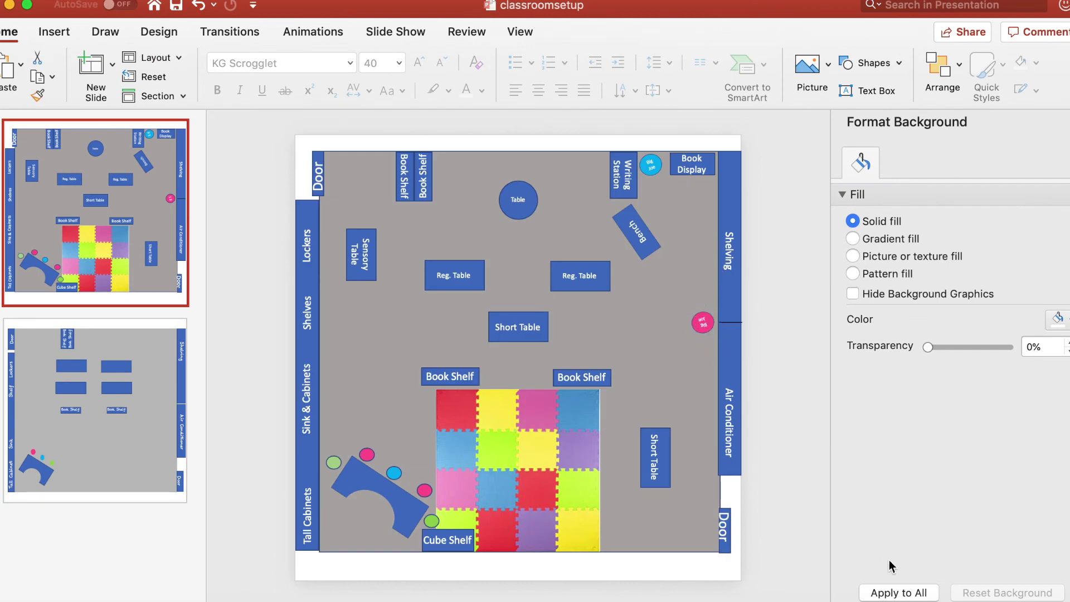
click(1069, 121)
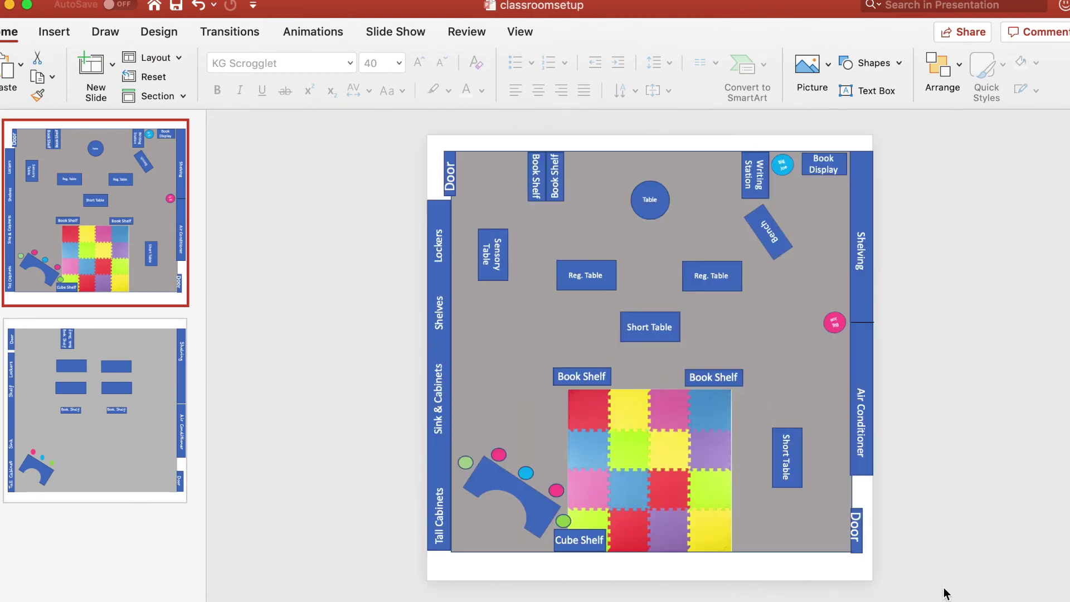
scroll(649, 357, up, 10)
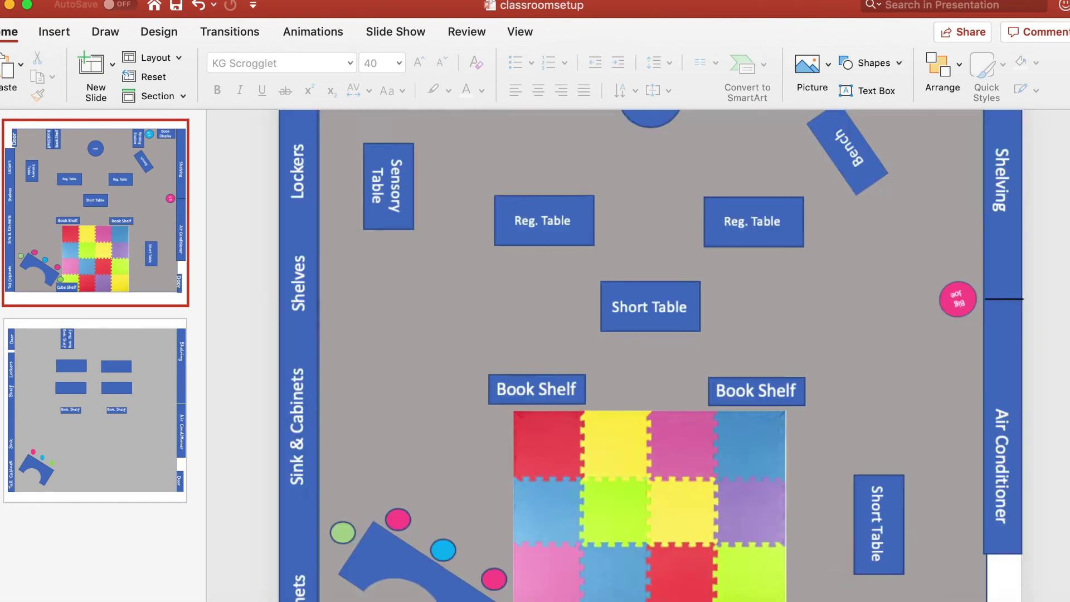
scroll(890, 473, right, 5)
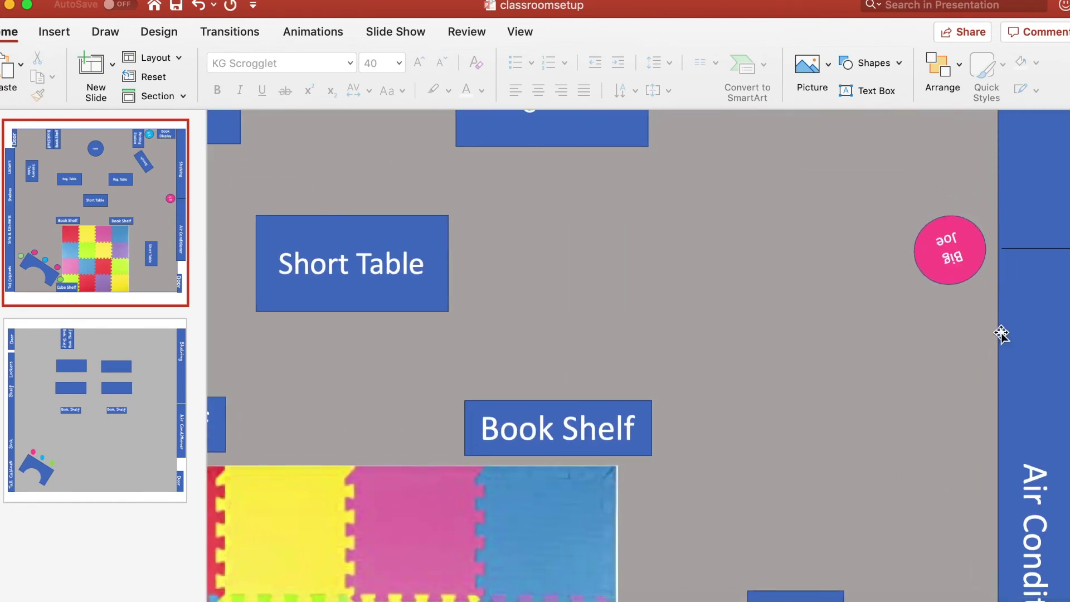
scroll(993, 339, up, 10)
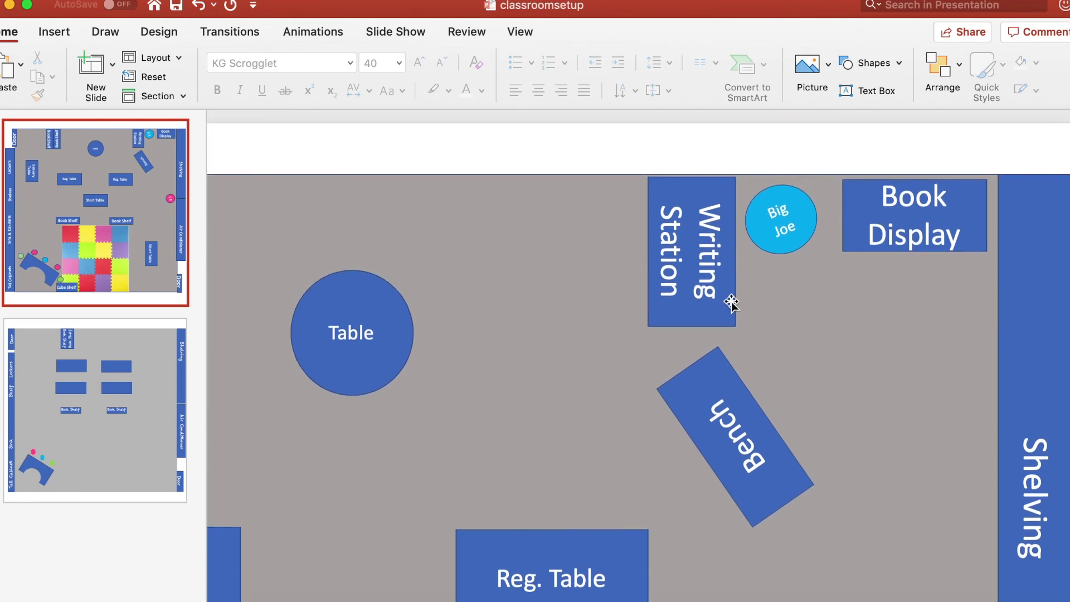
scroll(794, 330, down, 15)
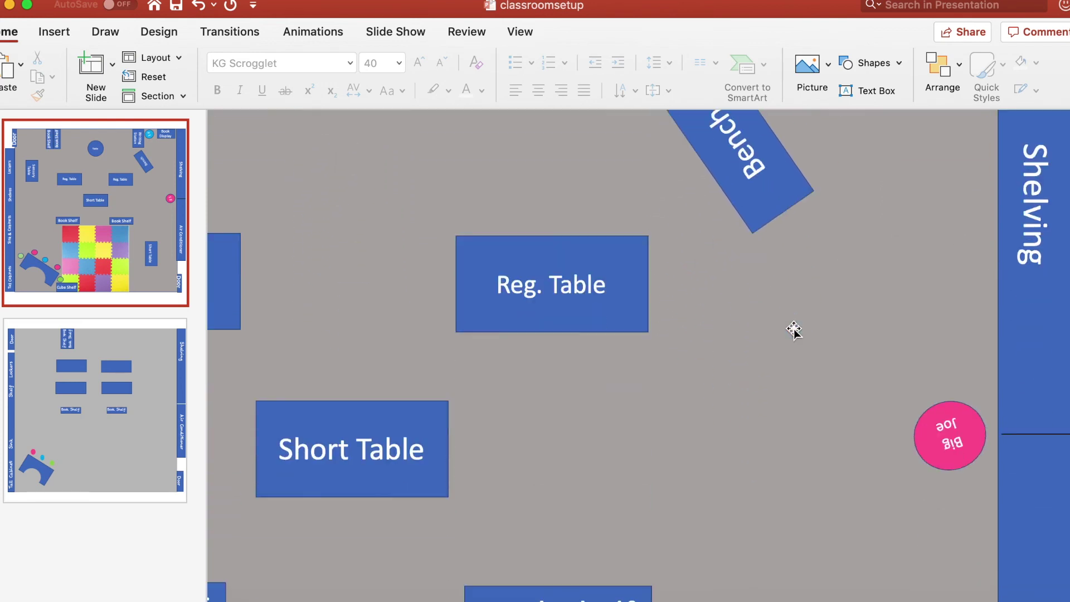
scroll(870, 523, left, 3)
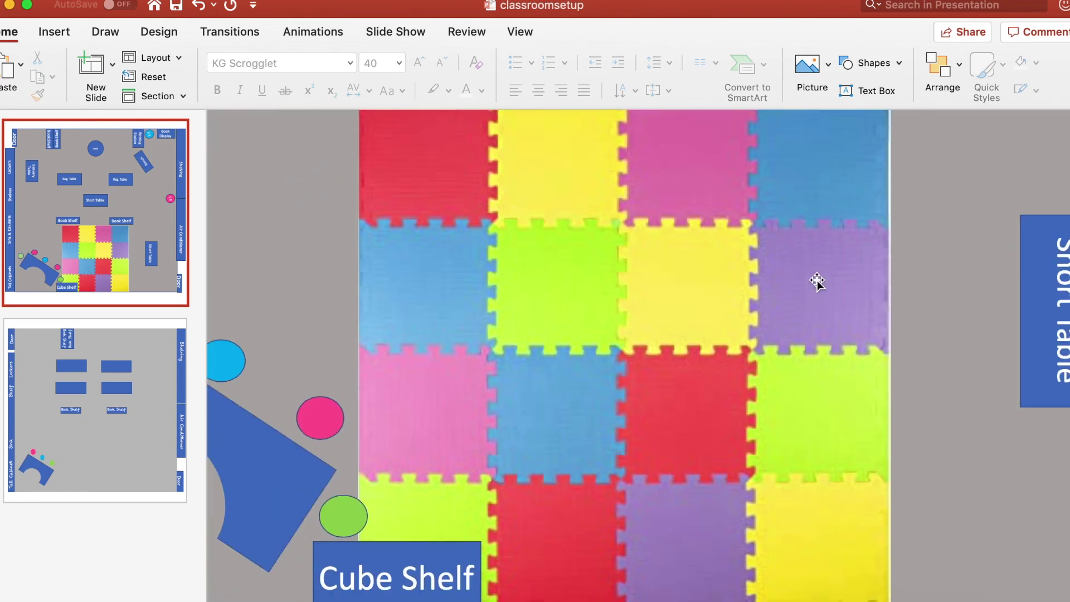
scroll(799, 429, up, 1)
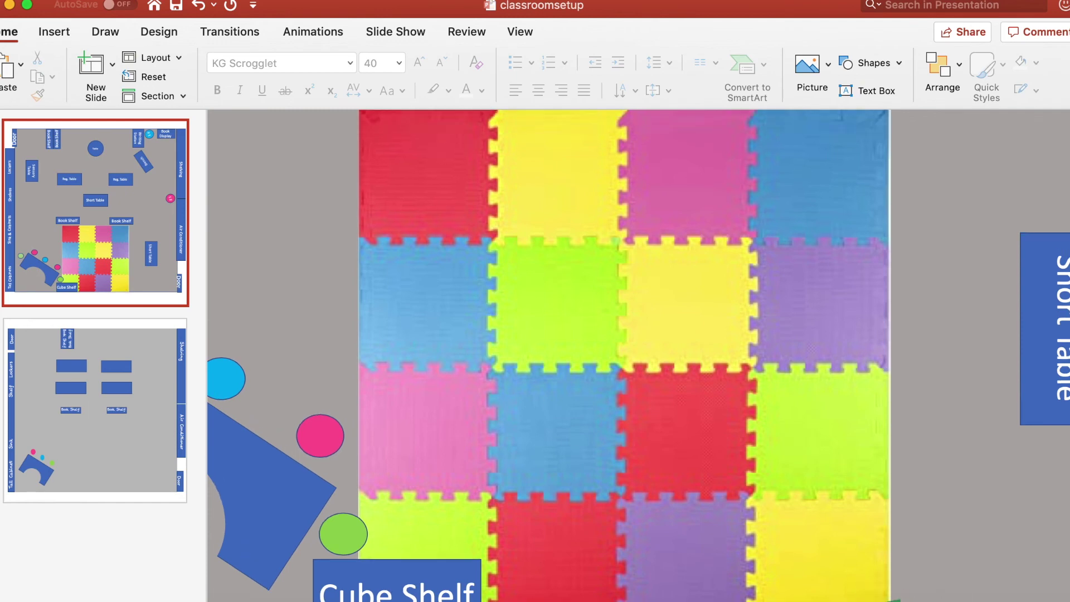
scroll(638, 355, down, 10)
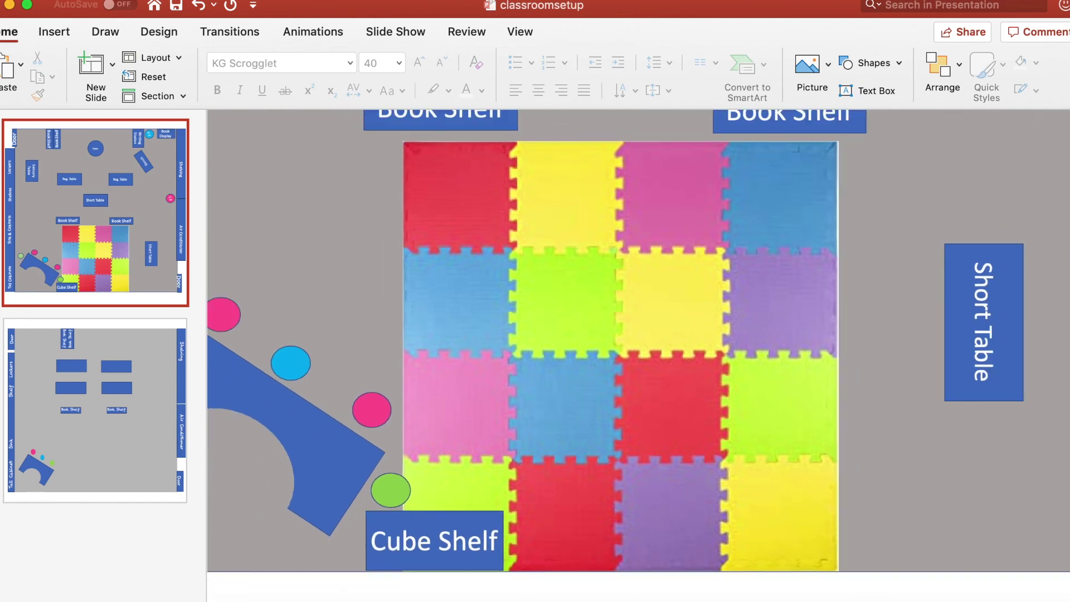
scroll(649, 348, down, 3)
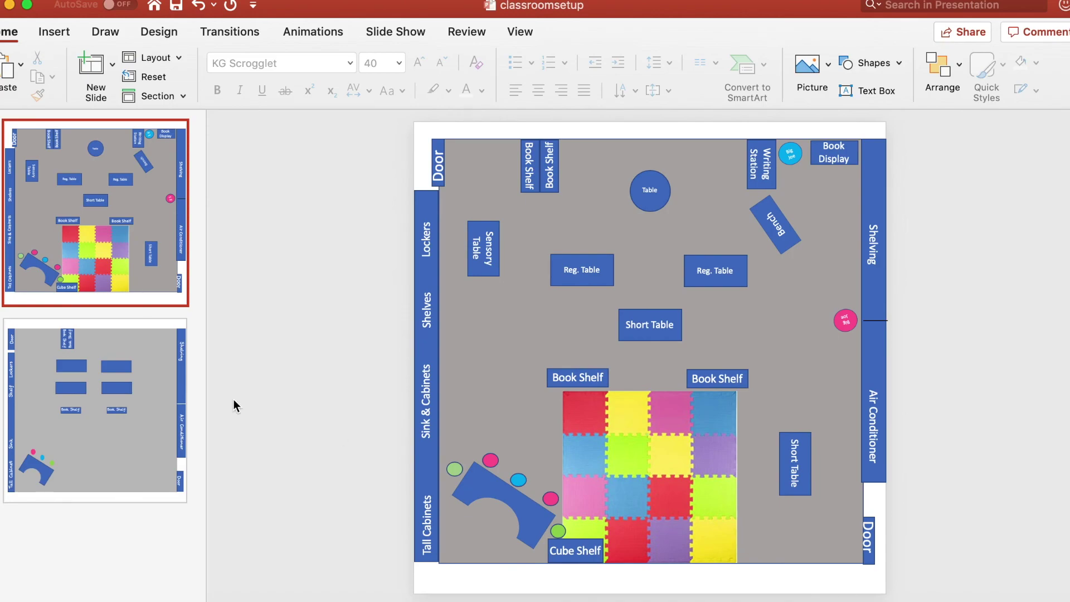
- Go to the second slide, switch to the Safari browser and search Google Images for "puzzle piece floor mats"
click(147, 378)
click(106, 599)
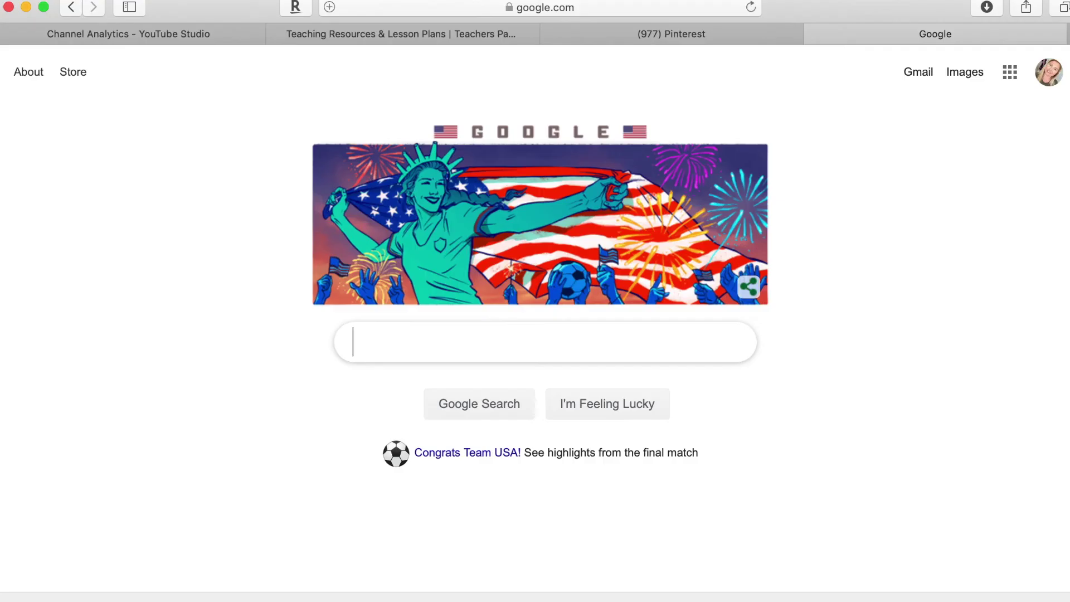
text(puzzle)
click(434, 382)
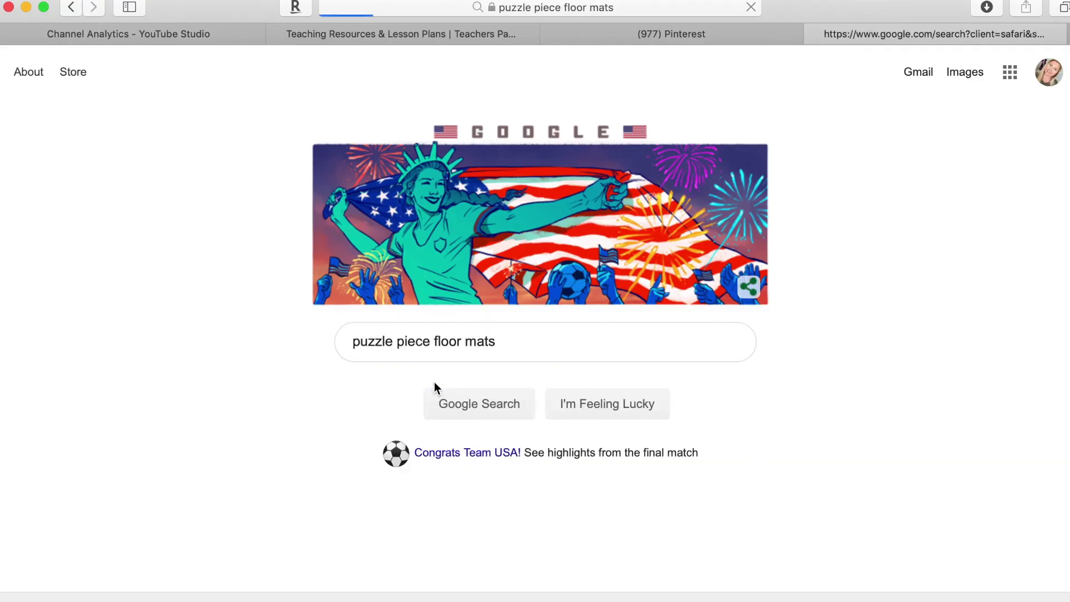
click(305, 141)
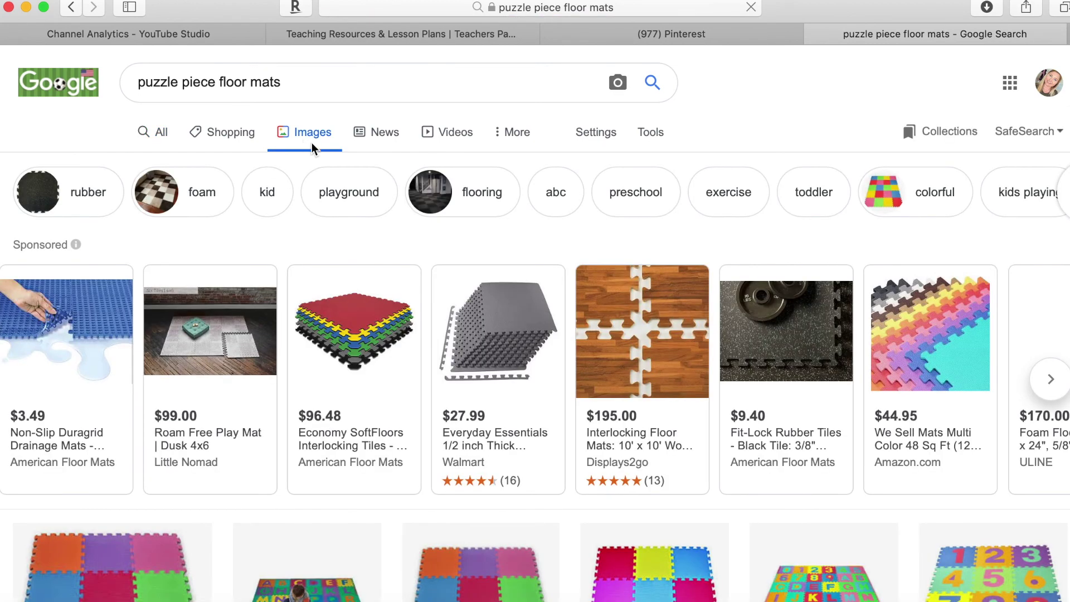
- Open the 9-piece foam puzzle mat result, choose the related square mat with 16 coloured tiles and copy its image
scroll(494, 344, down, 4)
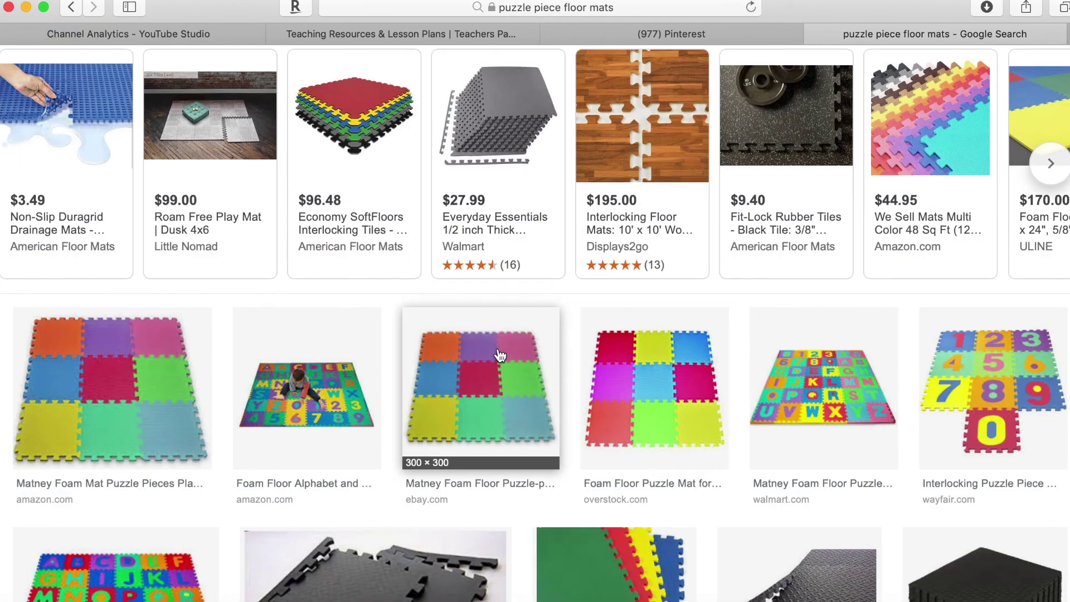
click(622, 385)
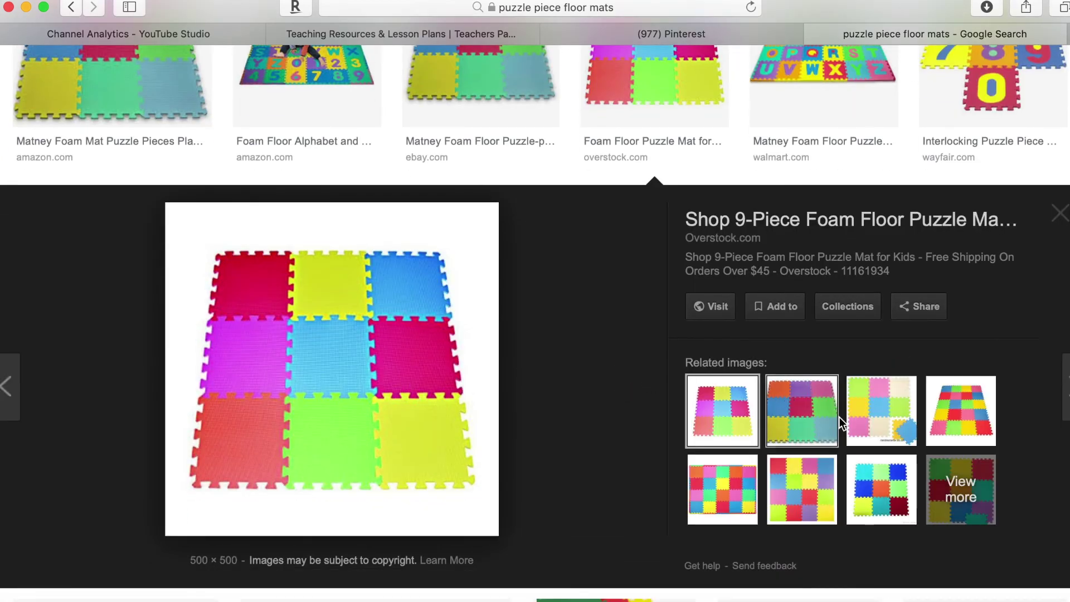
click(811, 485)
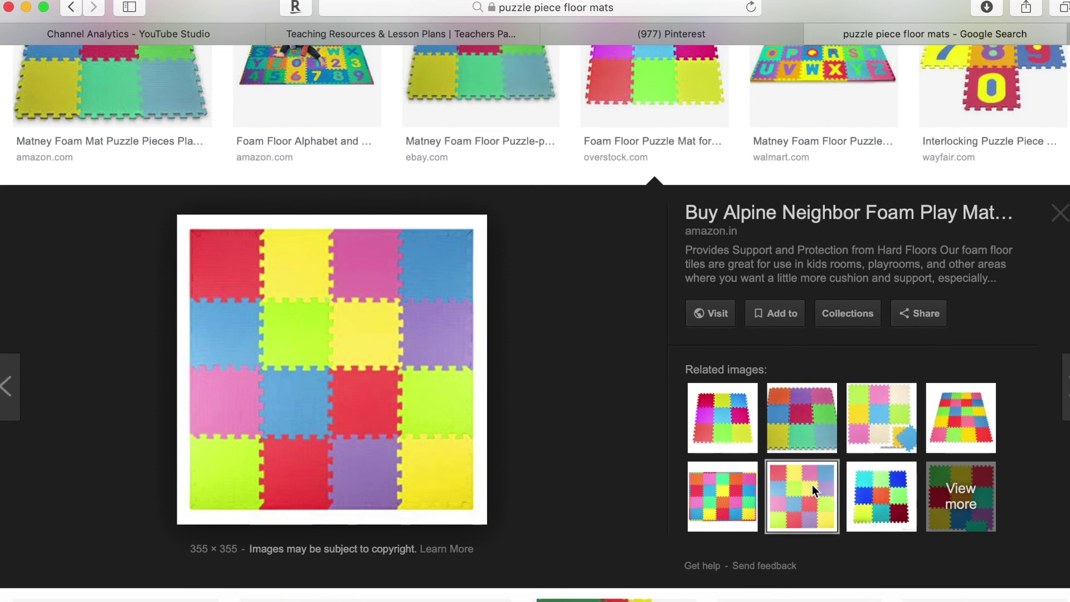
right_click(312, 426)
click(408, 583)
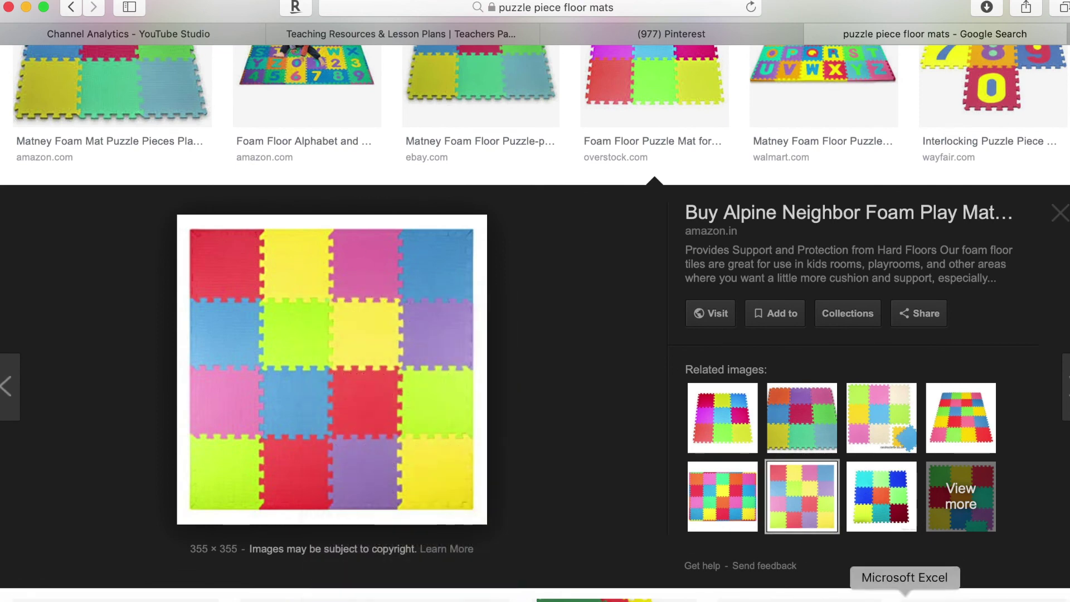
- Switch to PowerPoint, paste the mat picture onto the second slide and enlarge it below the two book shelves
click(927, 596)
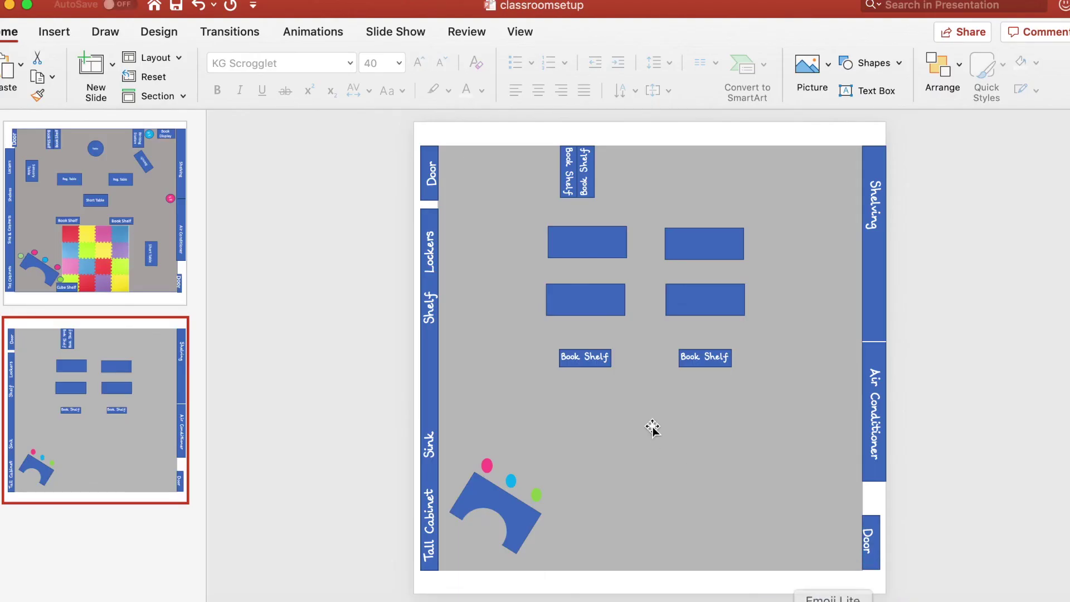
key(super+v)
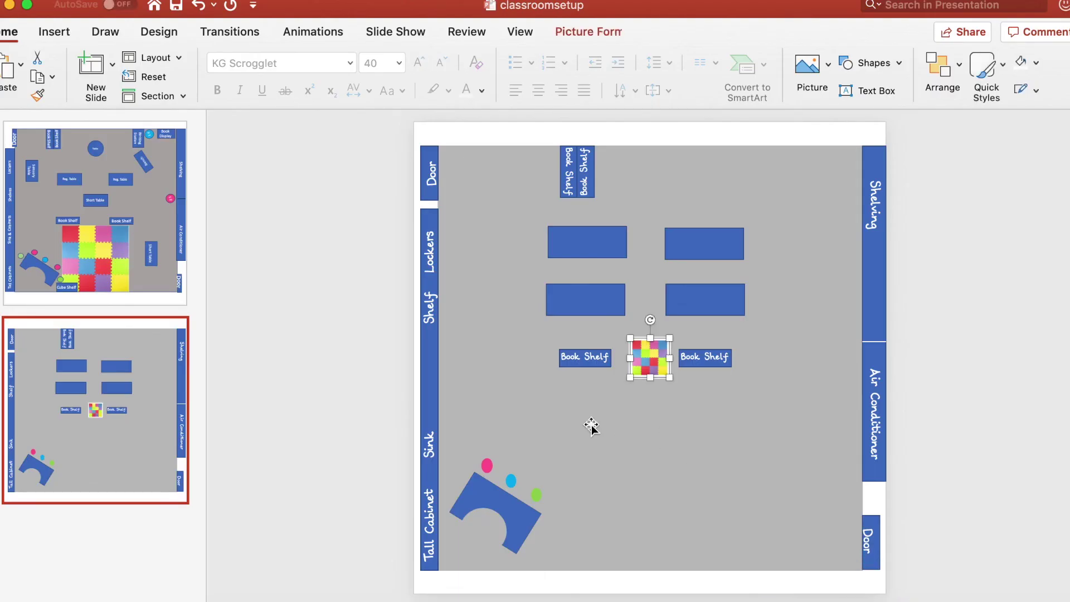
drag(659, 350, 762, 379)
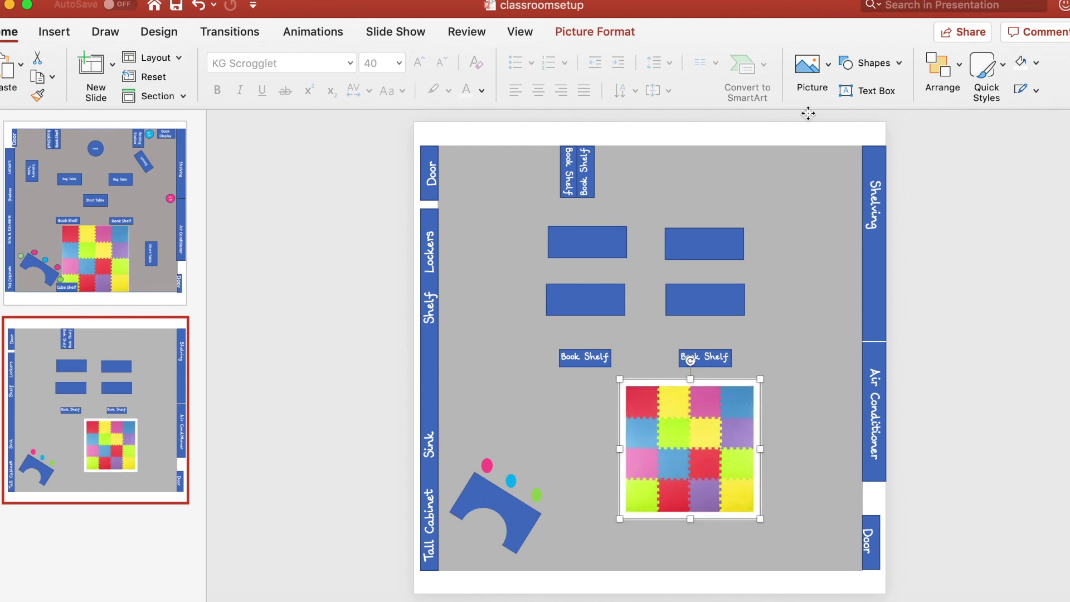
- Crop the white border off all four sides of the foam mat picture
key(super+1)
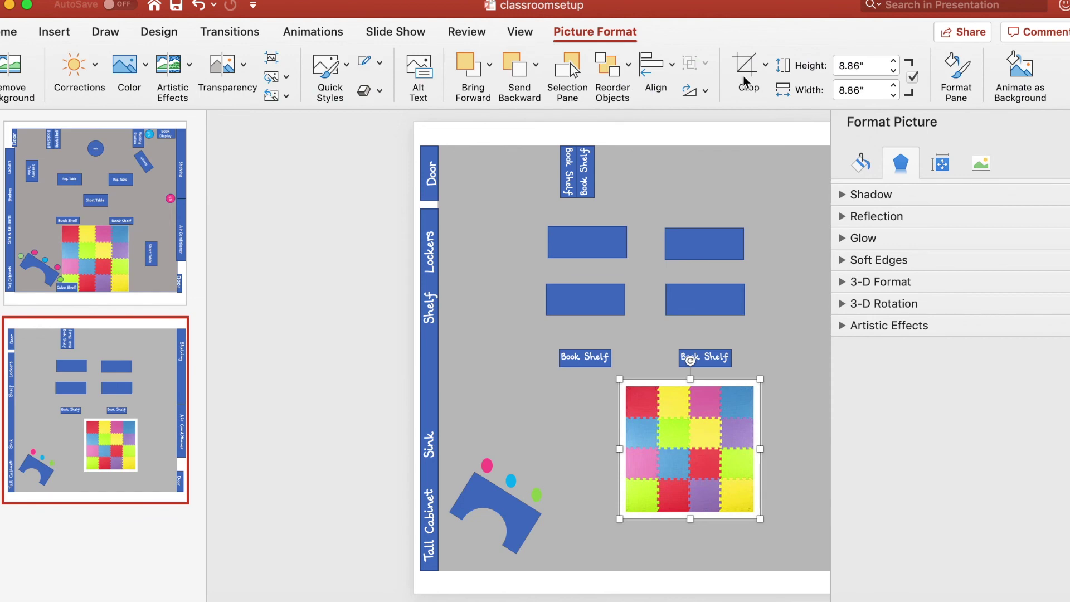
click(747, 70)
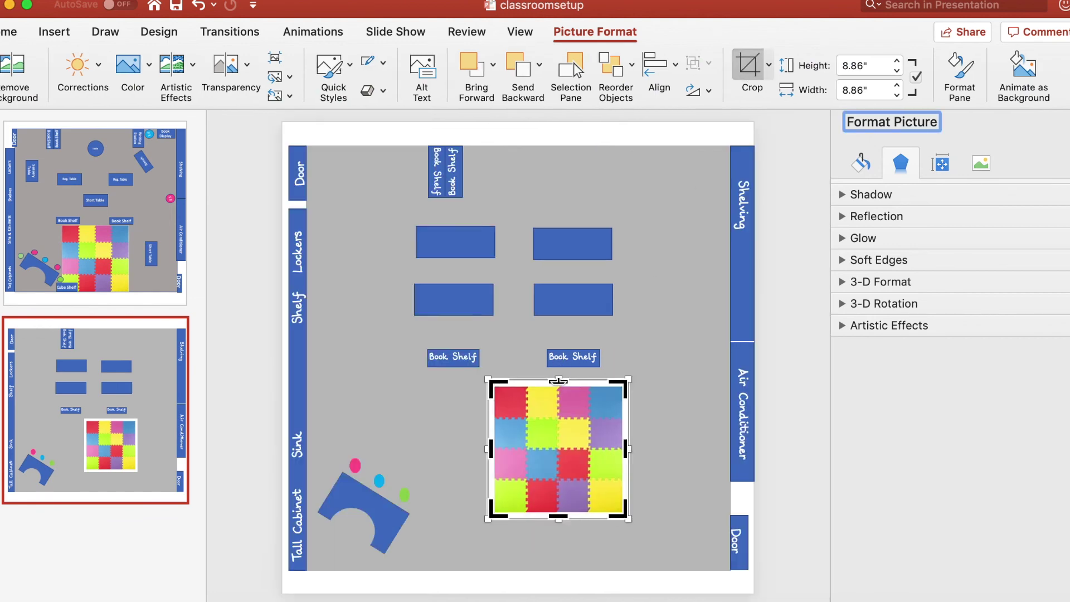
drag(558, 381, 558, 389)
drag(627, 453, 619, 454)
drag(555, 520, 555, 512)
drag(491, 448, 496, 448)
click(812, 313)
- Enlarge the cropped mat beside the curved table down to the floor's lower edge, and lower the left Book Shelf towards it
click(585, 459)
drag(621, 508, 657, 545)
drag(603, 477, 544, 501)
click(519, 367)
mouse_move(469, 353)
mouse_down()
mouse_move(468, 383)
mouse_move(471, 369)
mouse_up()
click(447, 428)
drag(435, 414, 422, 402)
drag(457, 434, 462, 434)
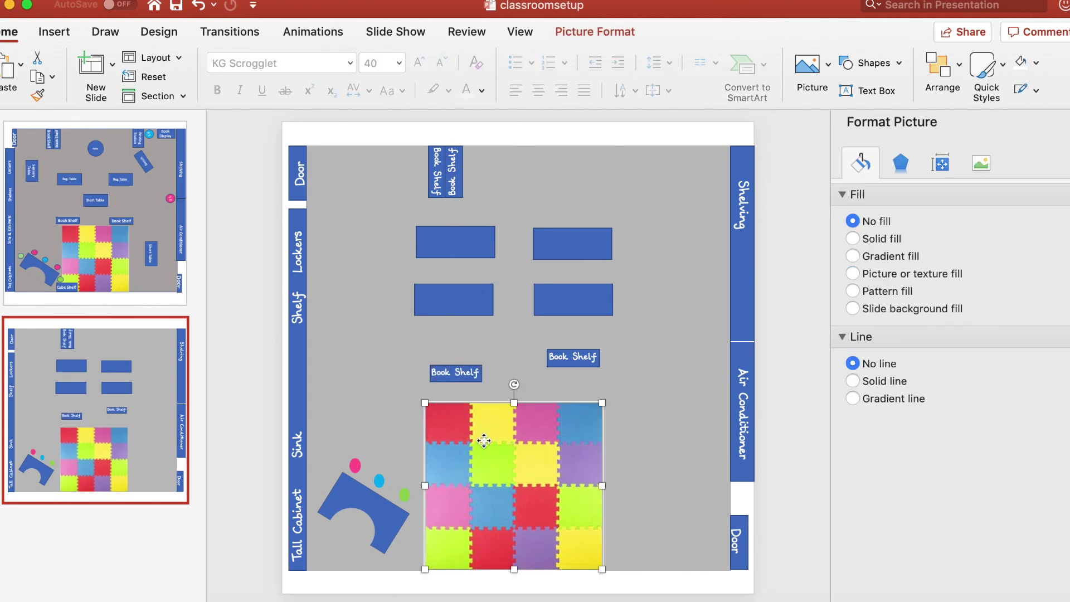
- Resize the foam mat proportionally to a width of 12" and reposition it along the floor's lower edge
click(901, 164)
click(594, 32)
click(857, 66)
text(12)
click(857, 91)
text(12)
key(Return)
drag(497, 487, 508, 493)
- Select the right Book Shelf above the foam mat
click(560, 361)
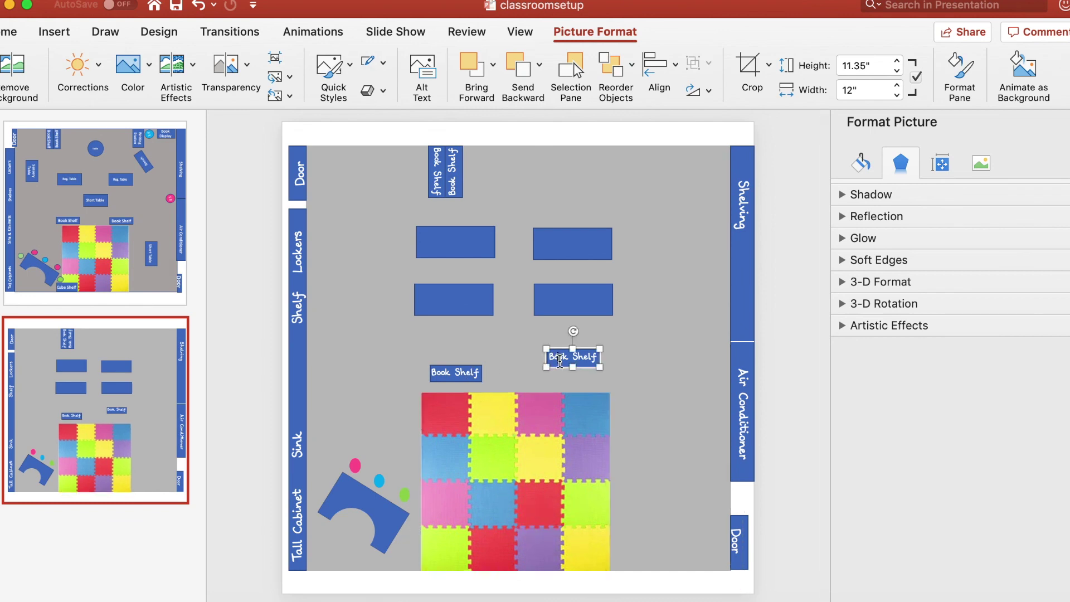